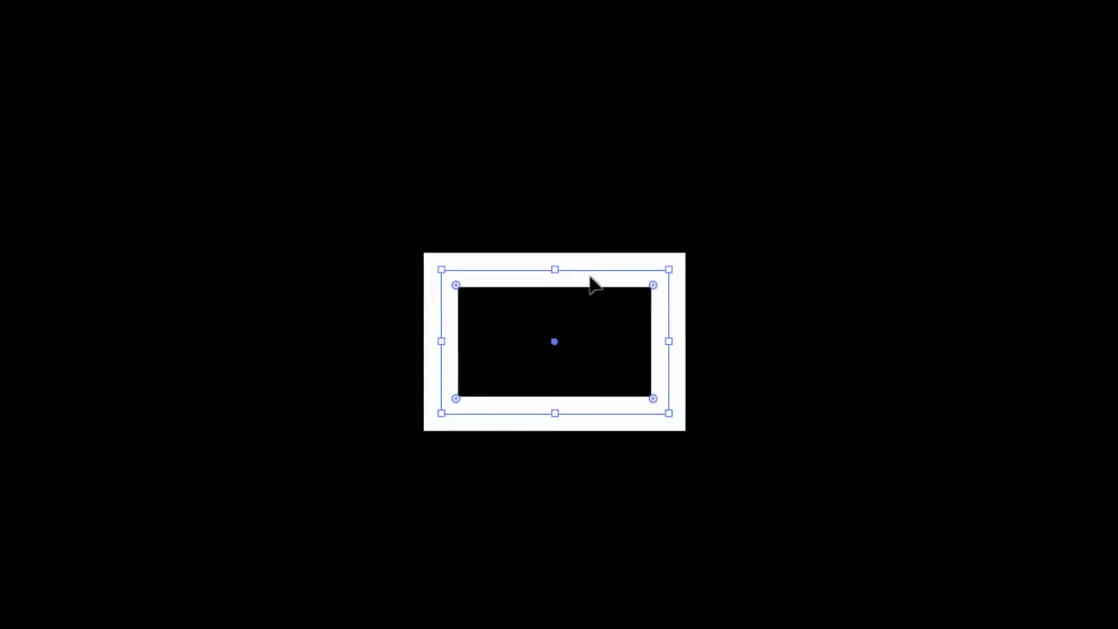
# Duplicate the outlined rectangle directly above the original and narrow the copy from its right side to form a blocky letter B
pyautogui.moveTo(592, 276); pyautogui.dragTo(587, 194)
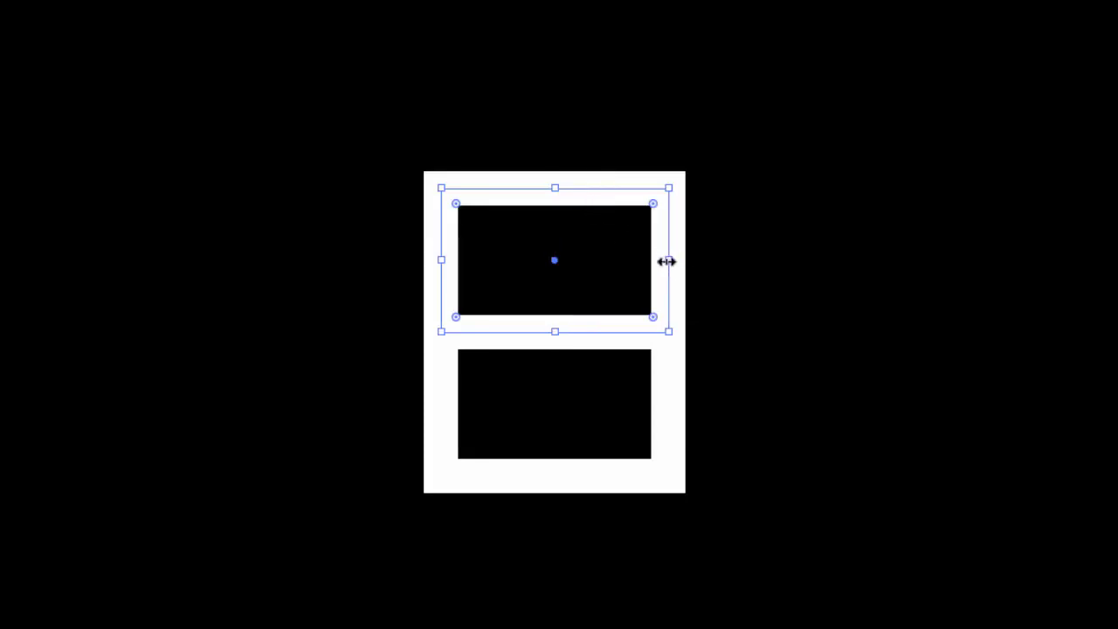
pyautogui.moveTo(666, 261); pyautogui.dragTo(636, 266)
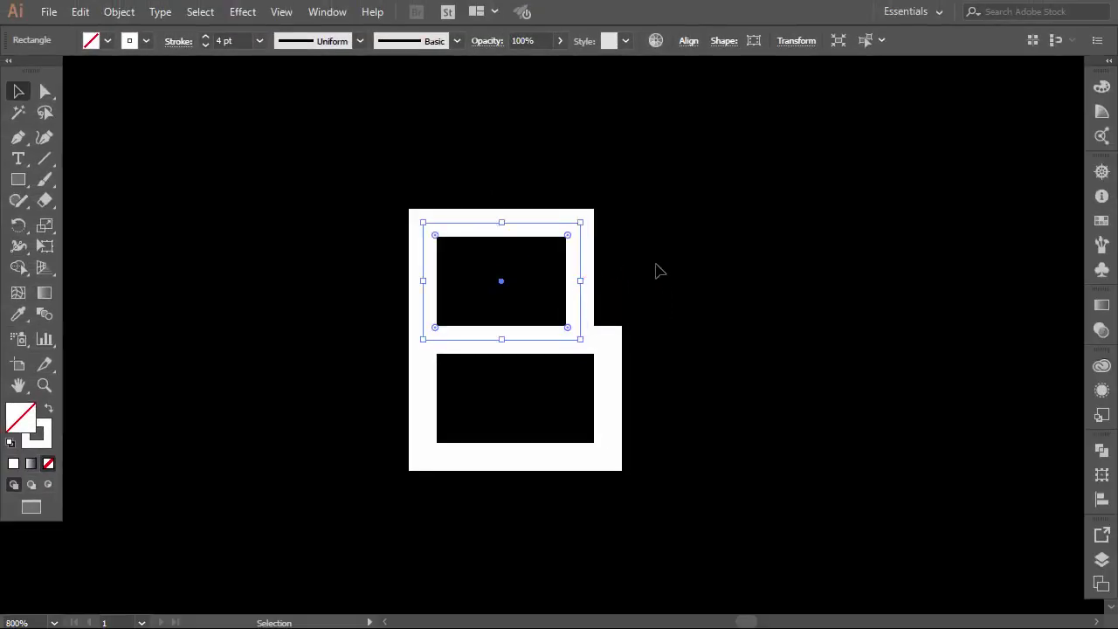
pyautogui.click(678, 277)
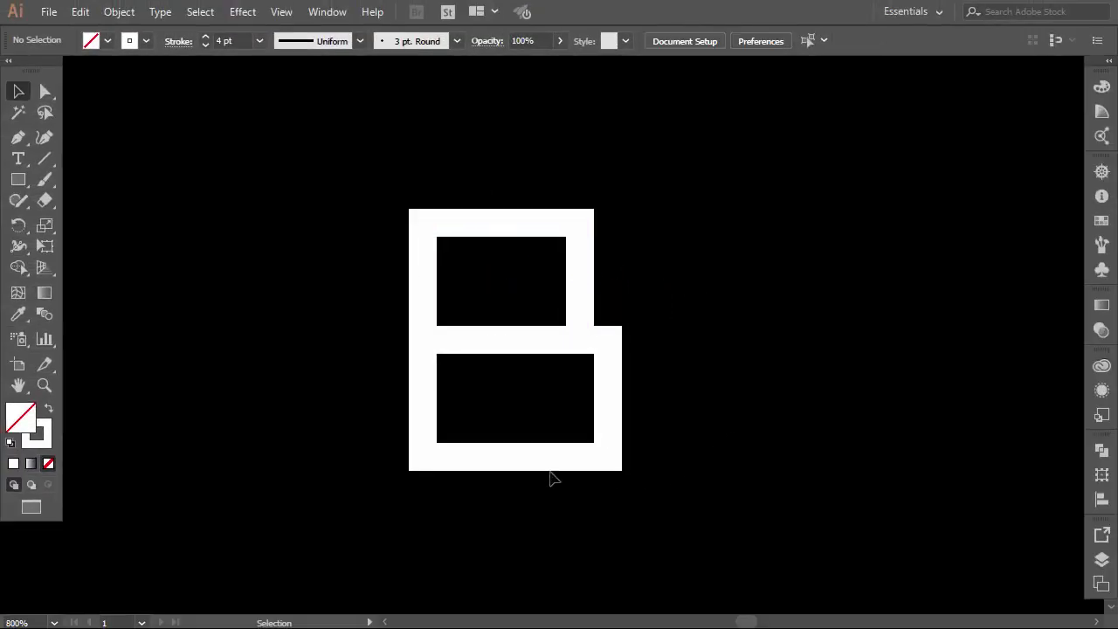
# Draw an angular, open letter G across the B with the Pen tool, ending in a short inward hook on the right
pyautogui.click(18, 137)
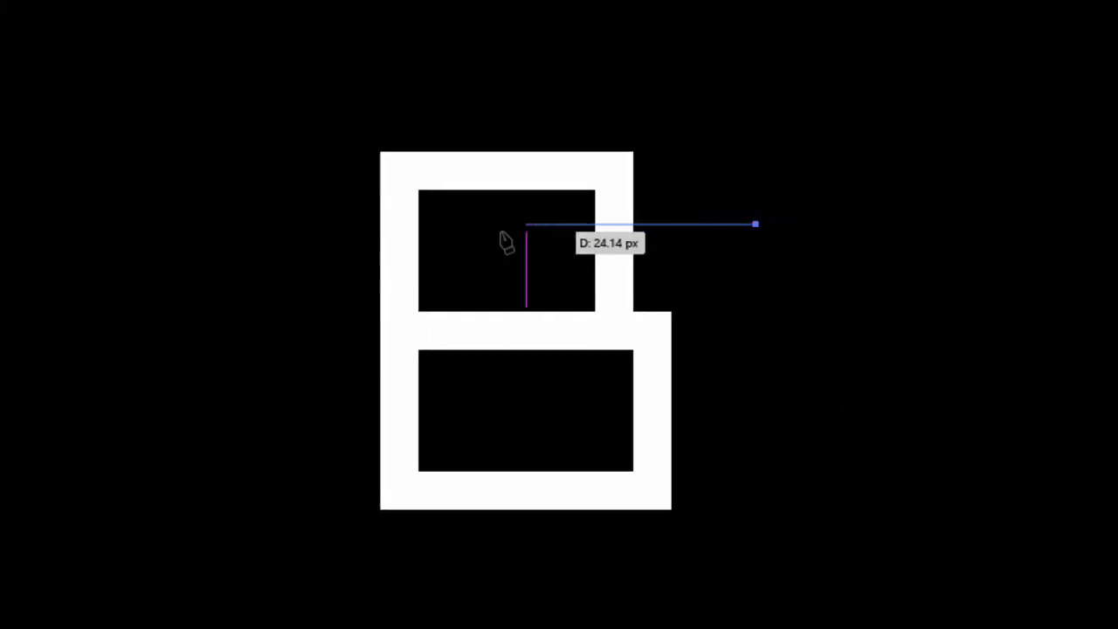
pyautogui.click(305, 225)
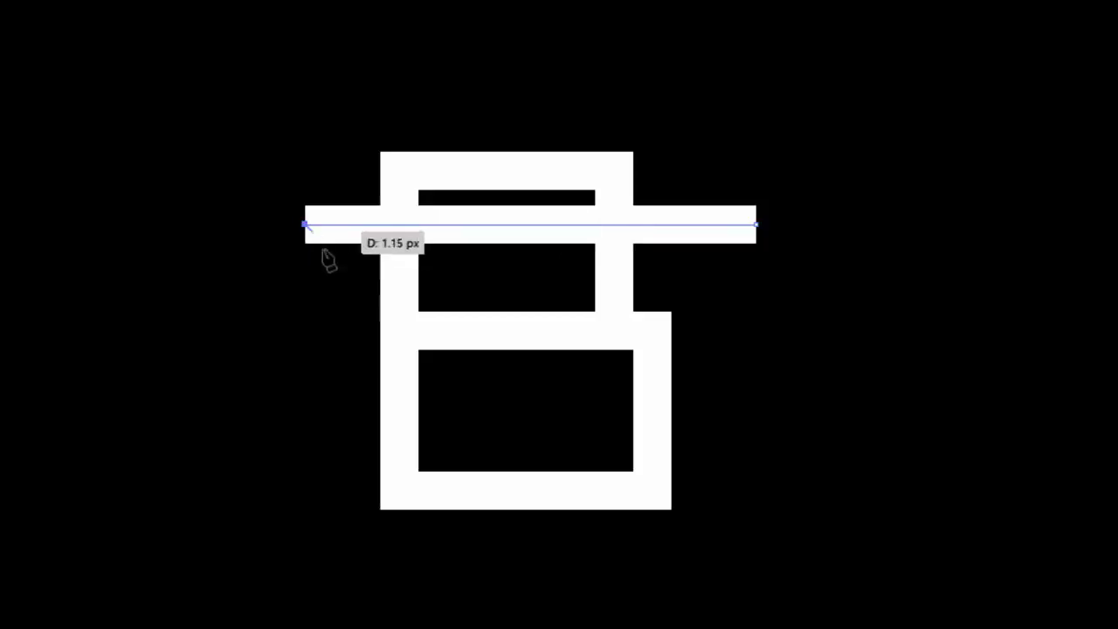
pyautogui.click(329, 411)
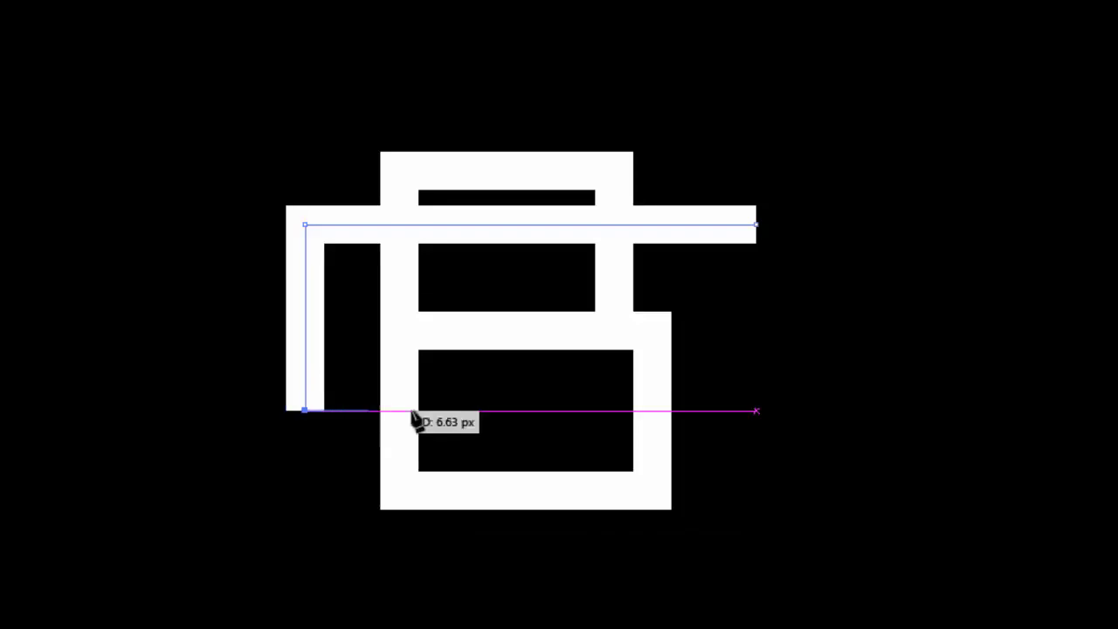
pyautogui.click(756, 411)
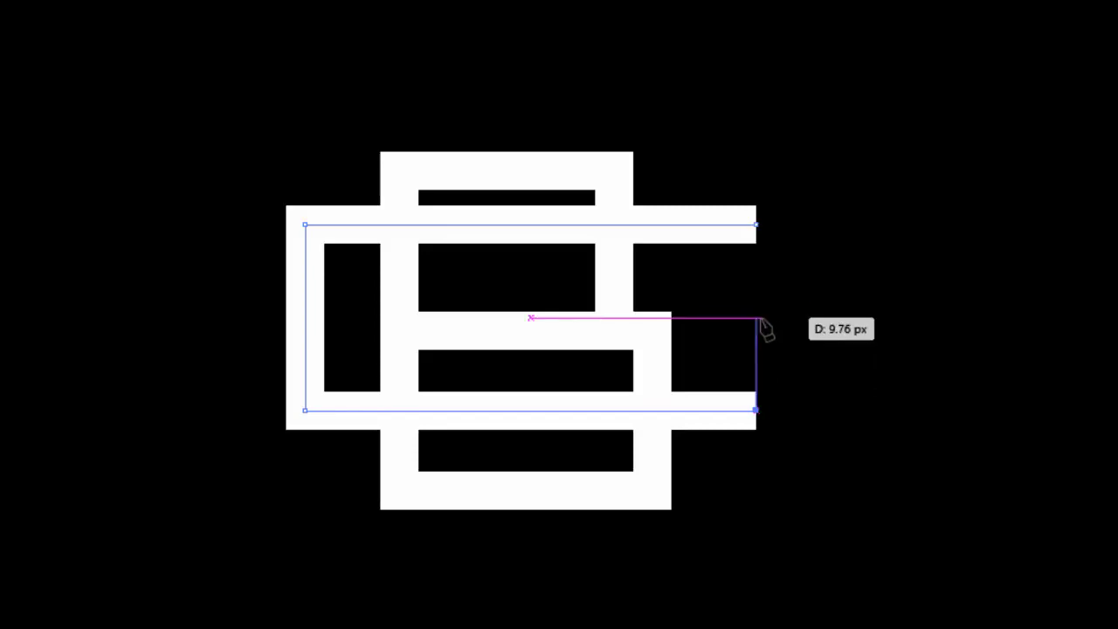
pyautogui.click(756, 317)
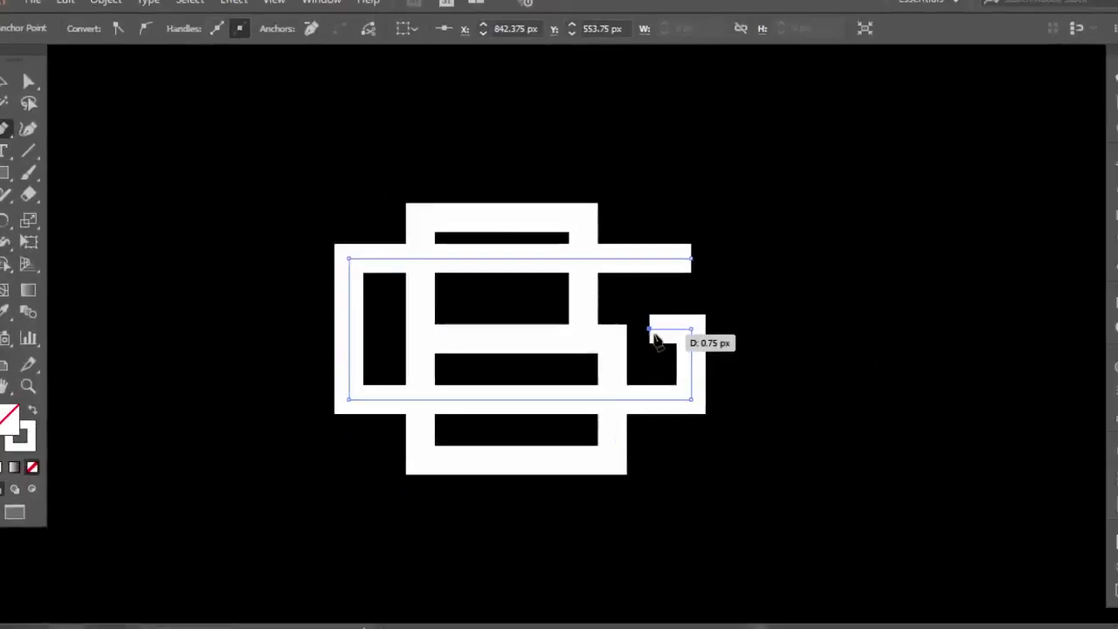
pyautogui.click(677, 324)
pyautogui.click(226, 168)
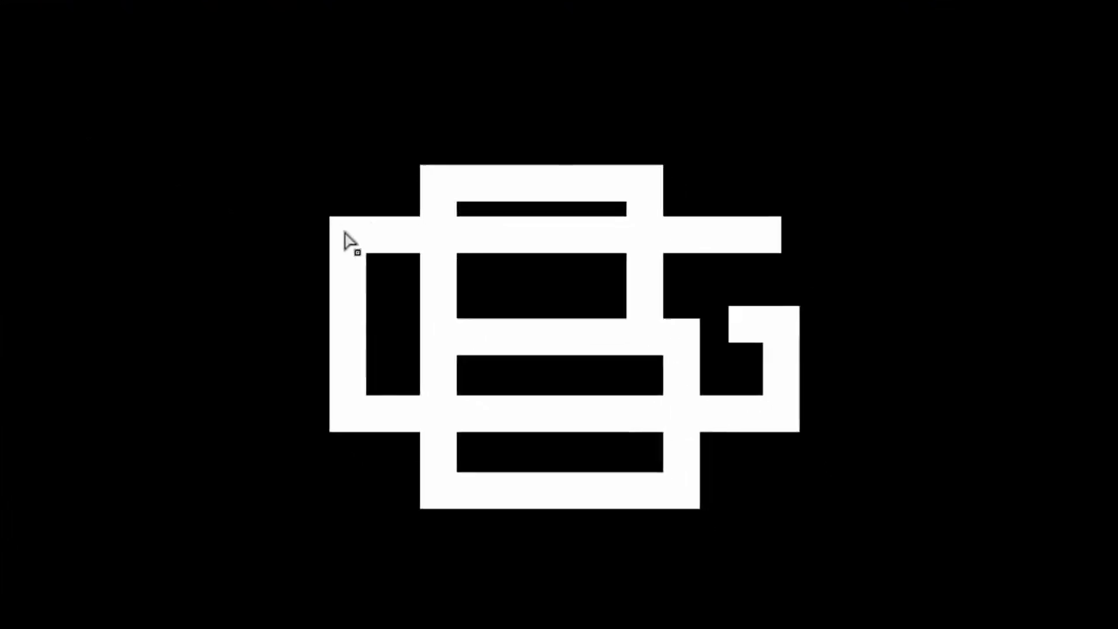
# Lower the G's upper horizontal segment and shift its left vertical segment slightly inward toward the B
pyautogui.click(345, 234)
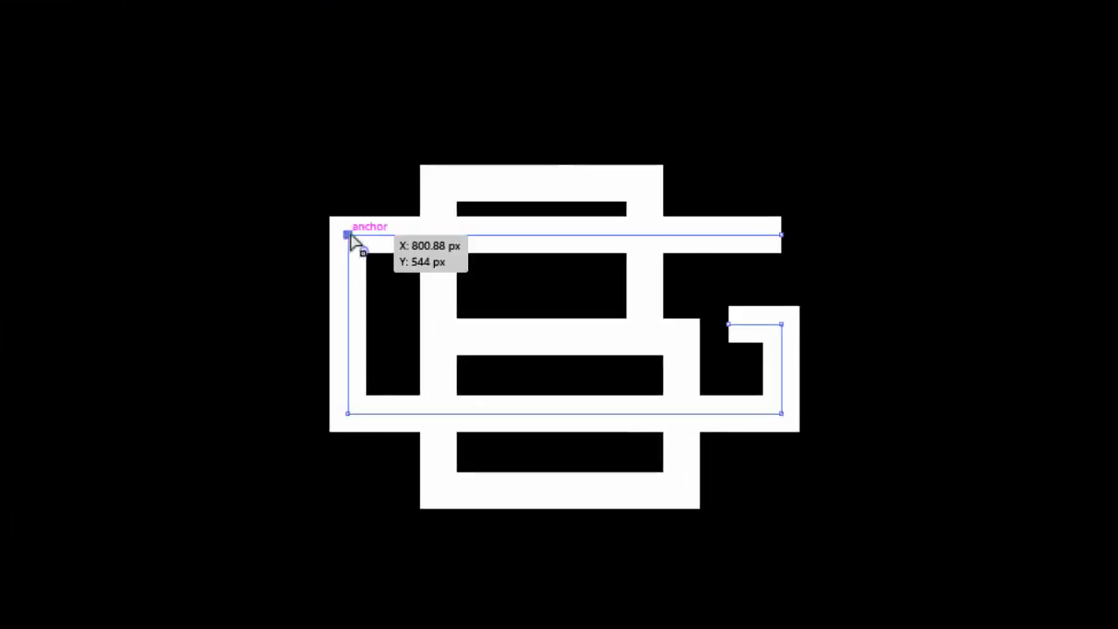
pyautogui.keyDown('shift'); pyautogui.click(779, 235); pyautogui.keyUp('shift')
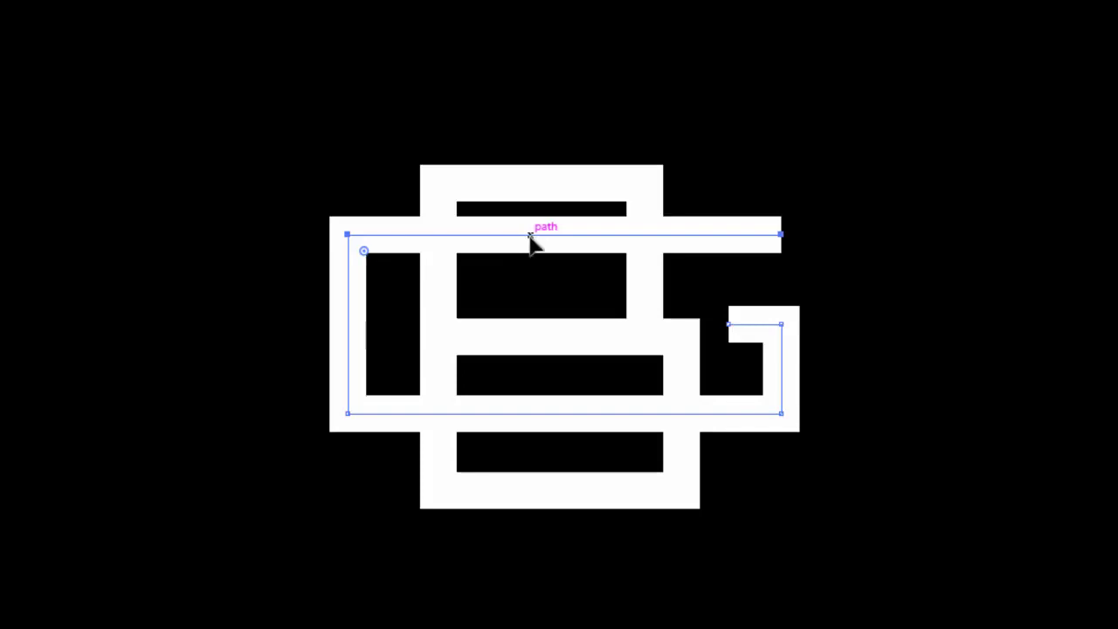
pyautogui.moveTo(529, 236); pyautogui.dragTo(525, 261)
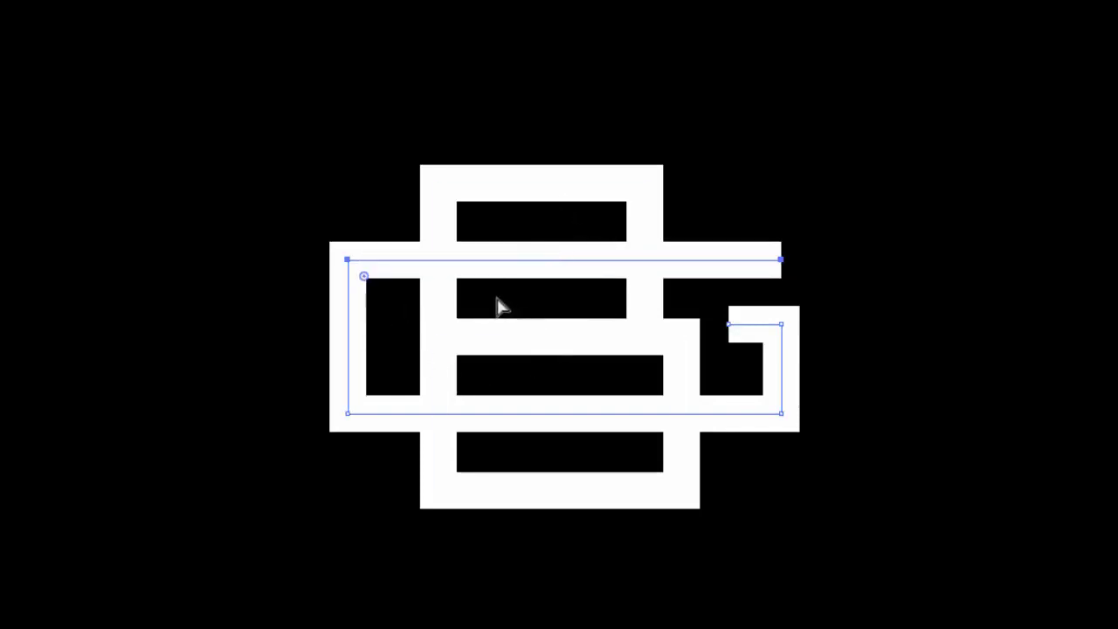
pyautogui.moveTo(275, 220); pyautogui.dragTo(372, 449)
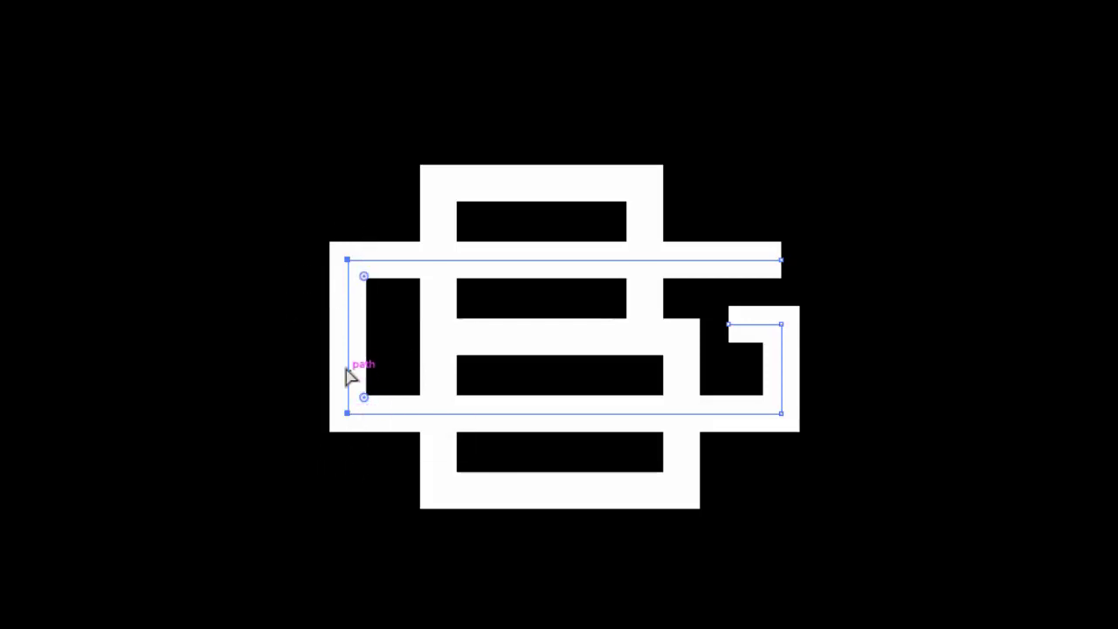
pyautogui.moveTo(350, 365); pyautogui.dragTo(364, 367)
pyautogui.click(261, 371)
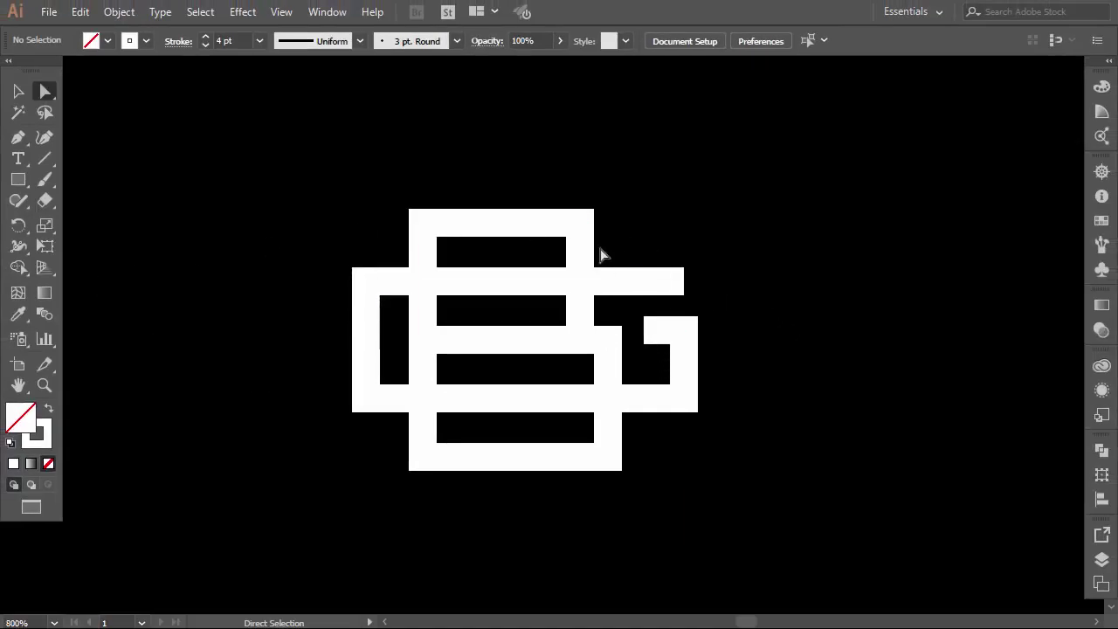
# Round the B's outer right corners and all of the G's corners, and slightly shorten the G's upper arm
pyautogui.click(580, 223)
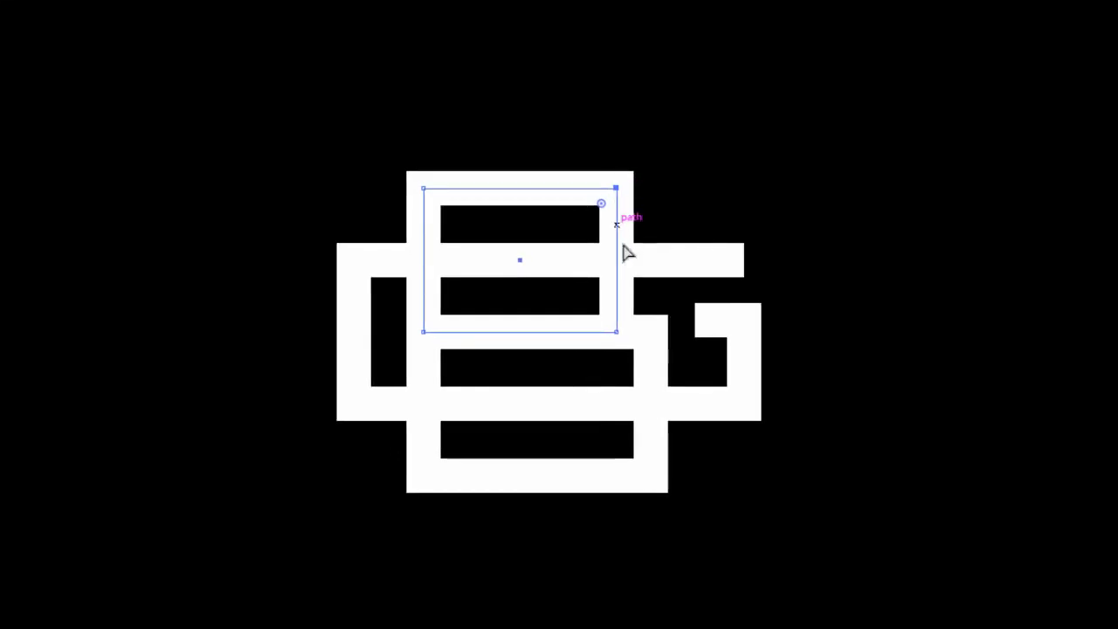
pyautogui.keyDown('shift'); pyautogui.click(651, 331); pyautogui.keyUp('shift')
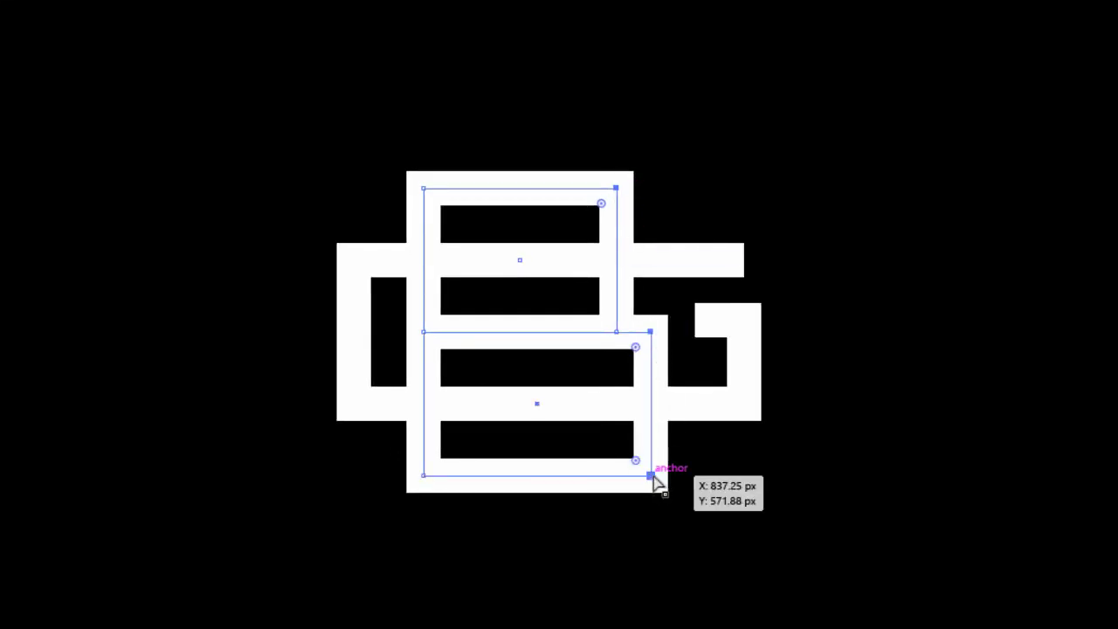
pyautogui.keyDown('shift'); pyautogui.click(651, 476); pyautogui.keyUp('shift')
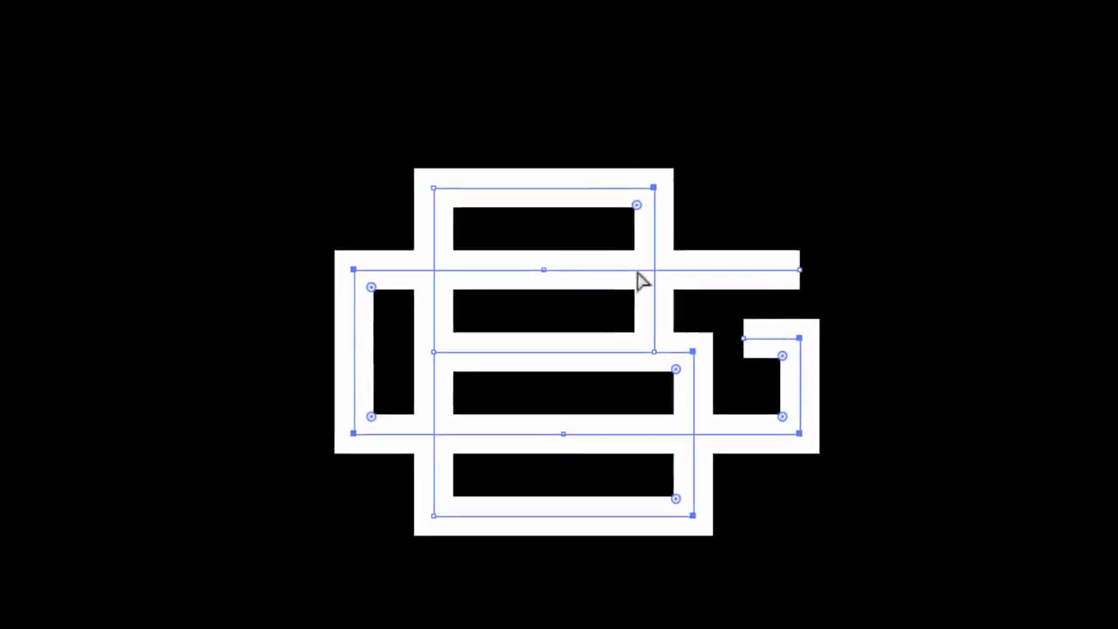
pyautogui.moveTo(636, 210); pyautogui.dragTo(623, 220)
pyautogui.click(784, 200)
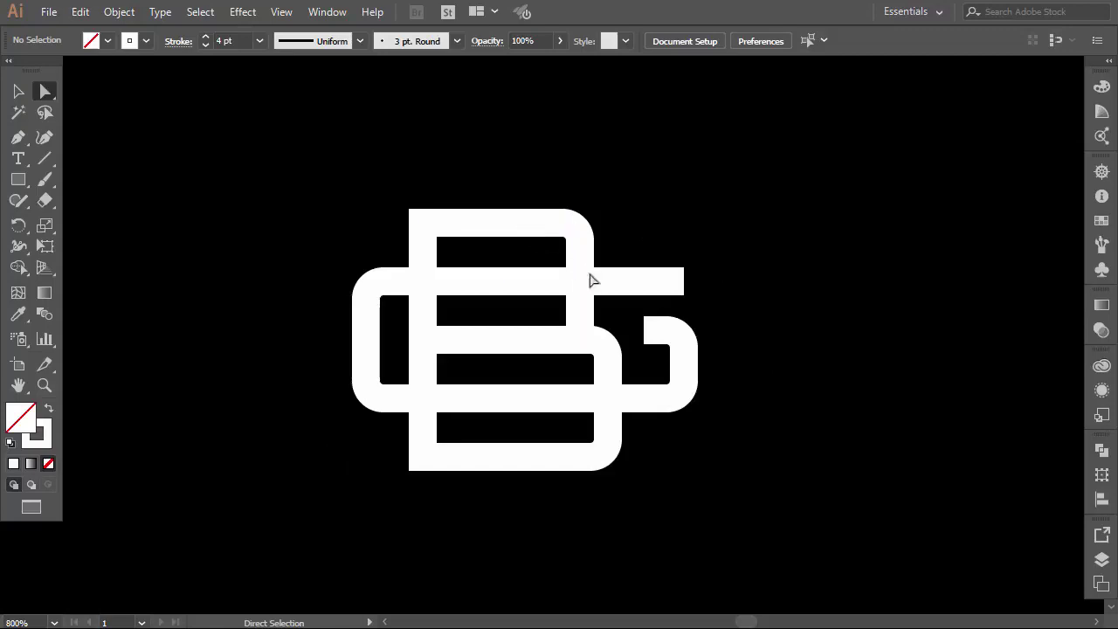
pyautogui.moveTo(681, 282); pyautogui.dragTo(668, 284)
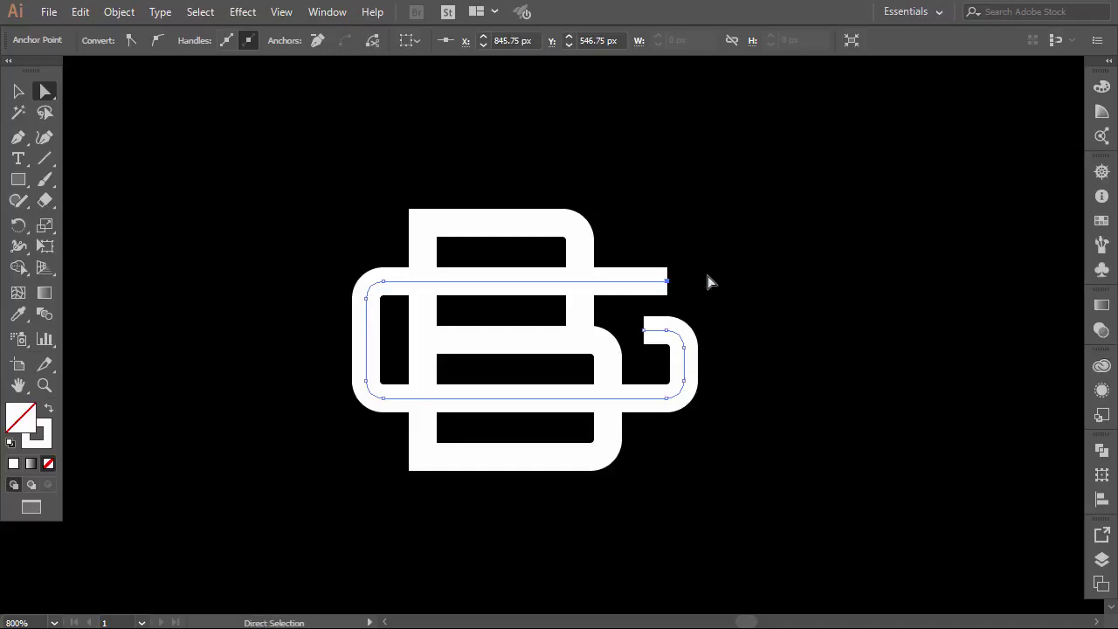
pyautogui.click(712, 281)
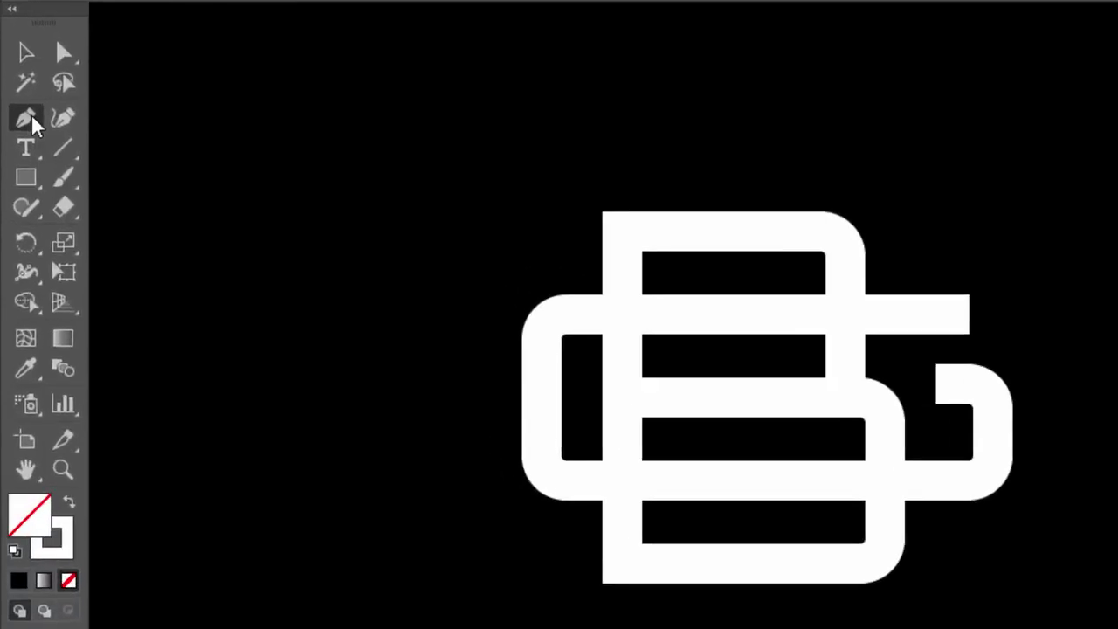
# Draw short horizontal strokes with the Pen tool extending the B's top-left and bottom-left corners outward as serifs
pyautogui.click(32, 124)
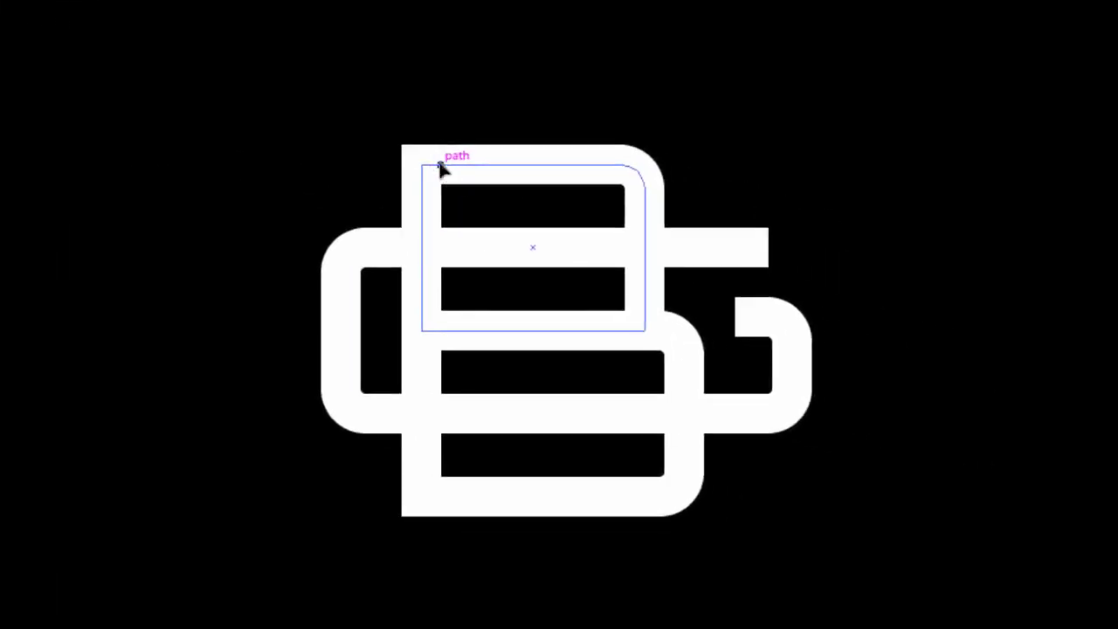
pyautogui.moveTo(440, 165); pyautogui.dragTo(343, 166)
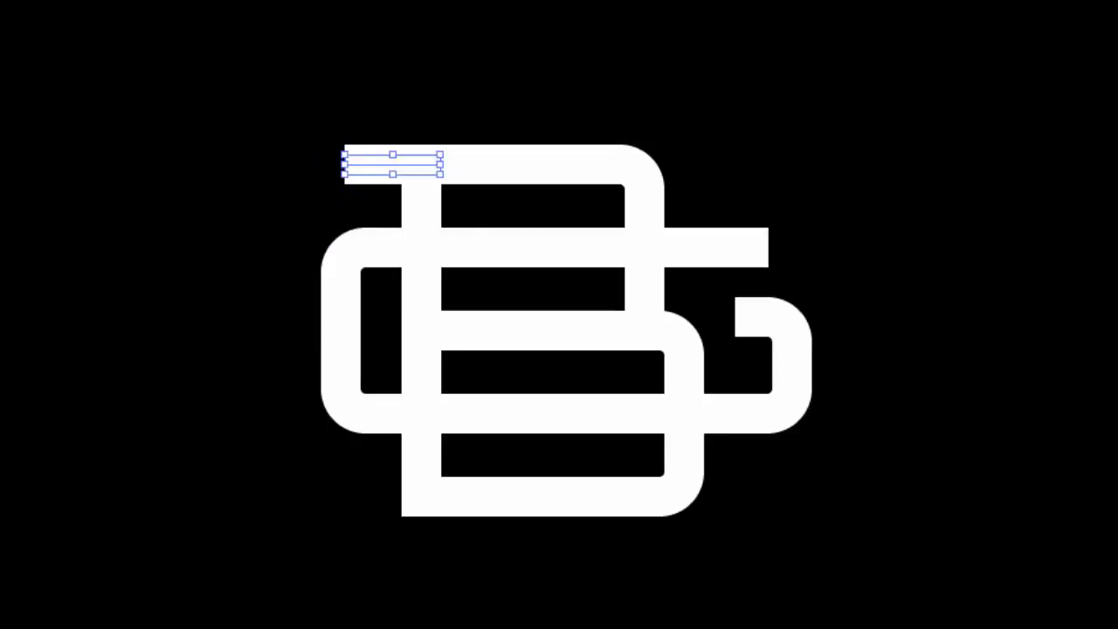
pyautogui.hotkey('ctrl', 'shift', 'a')
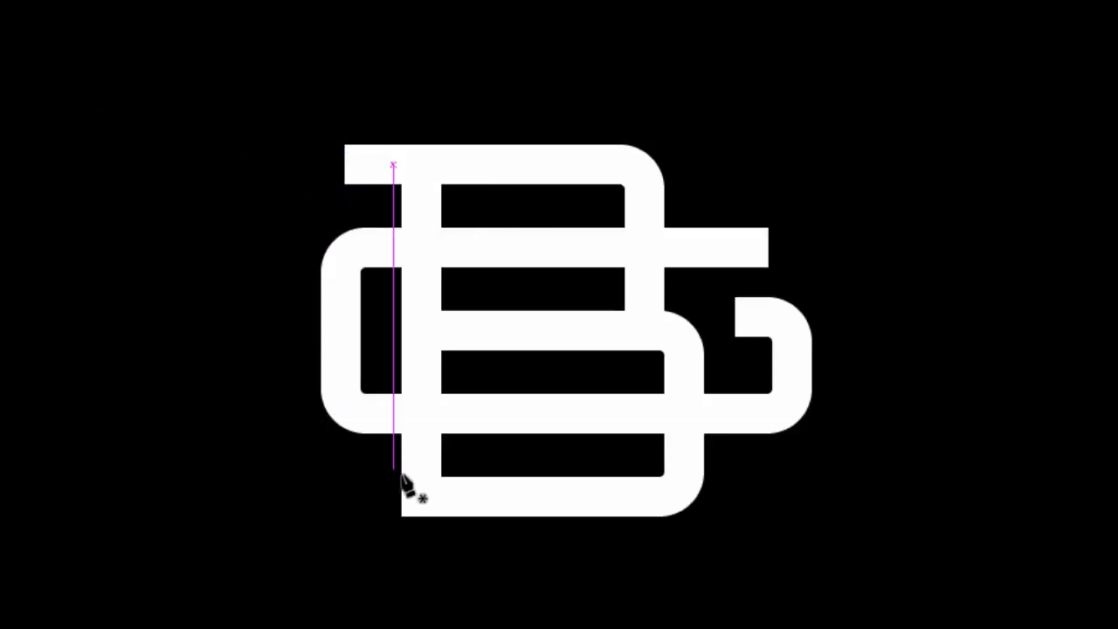
pyautogui.moveTo(437, 497); pyautogui.dragTo(343, 495)
pyautogui.click(345, 496)
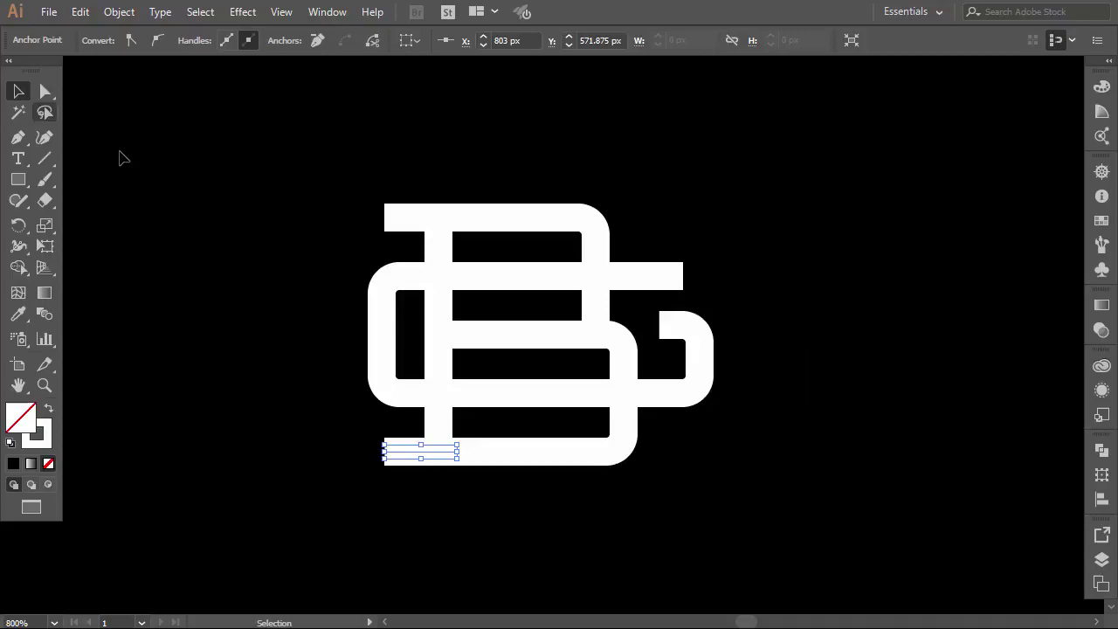
pyautogui.click(273, 274)
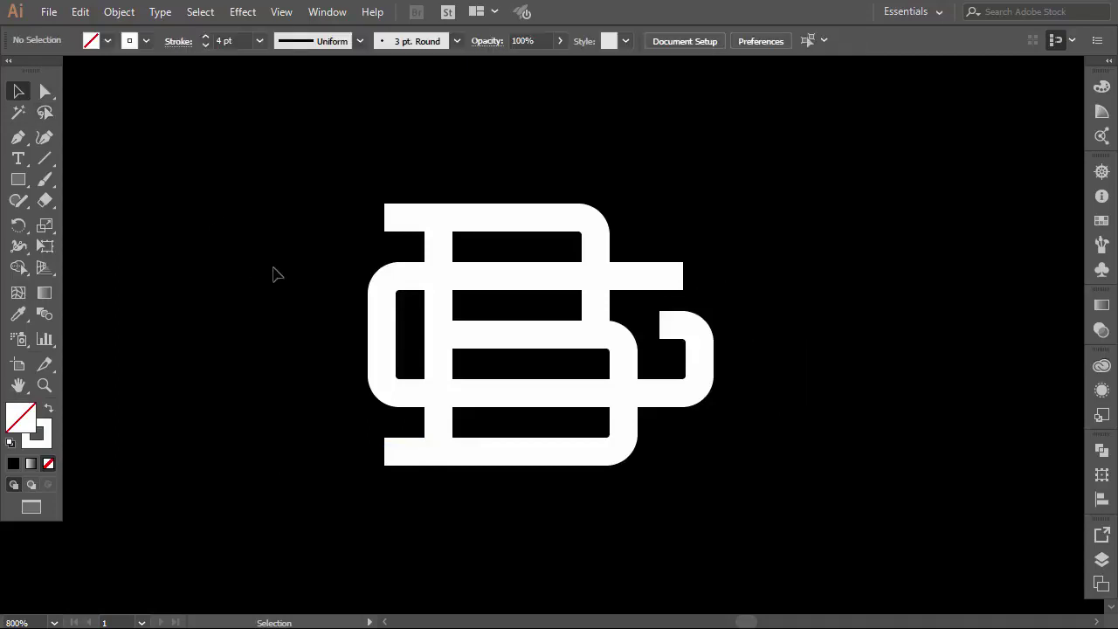
# Expand the fill and stroke of all the monogram's paths and unite them into a single shape with Pathfinder
pyautogui.moveTo(611, 410); pyautogui.dragTo(751, 503)
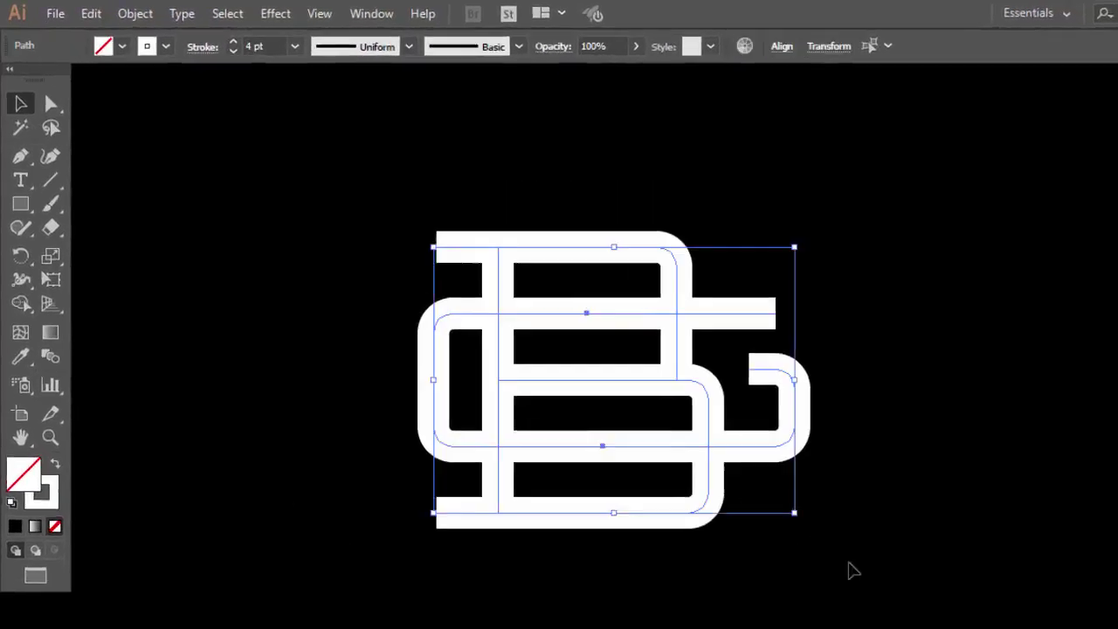
pyautogui.click(119, 11)
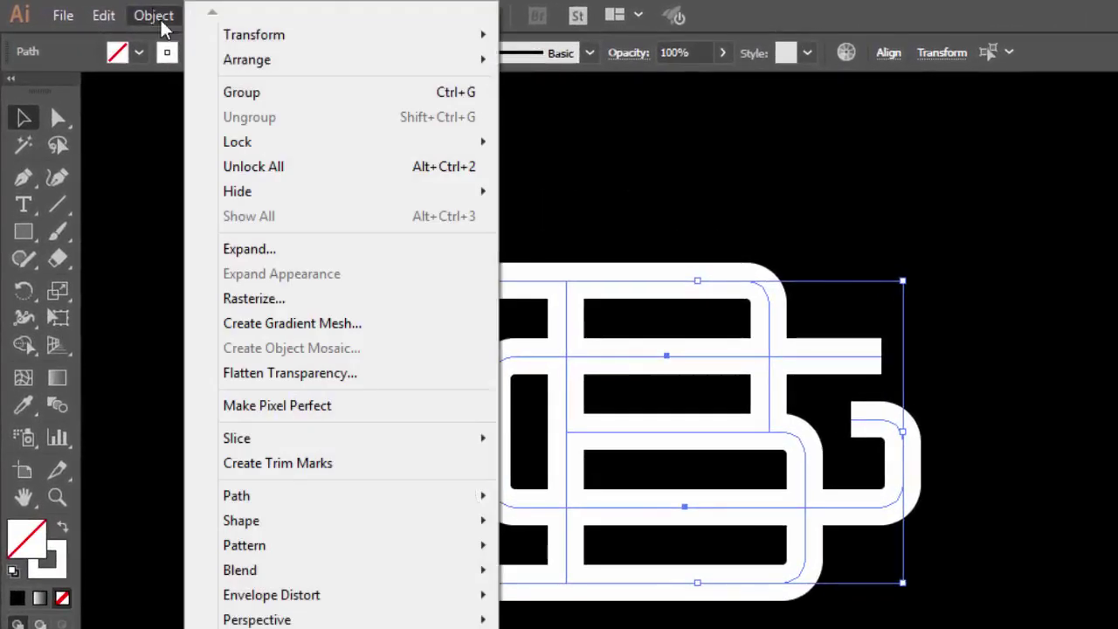
pyautogui.click(295, 249)
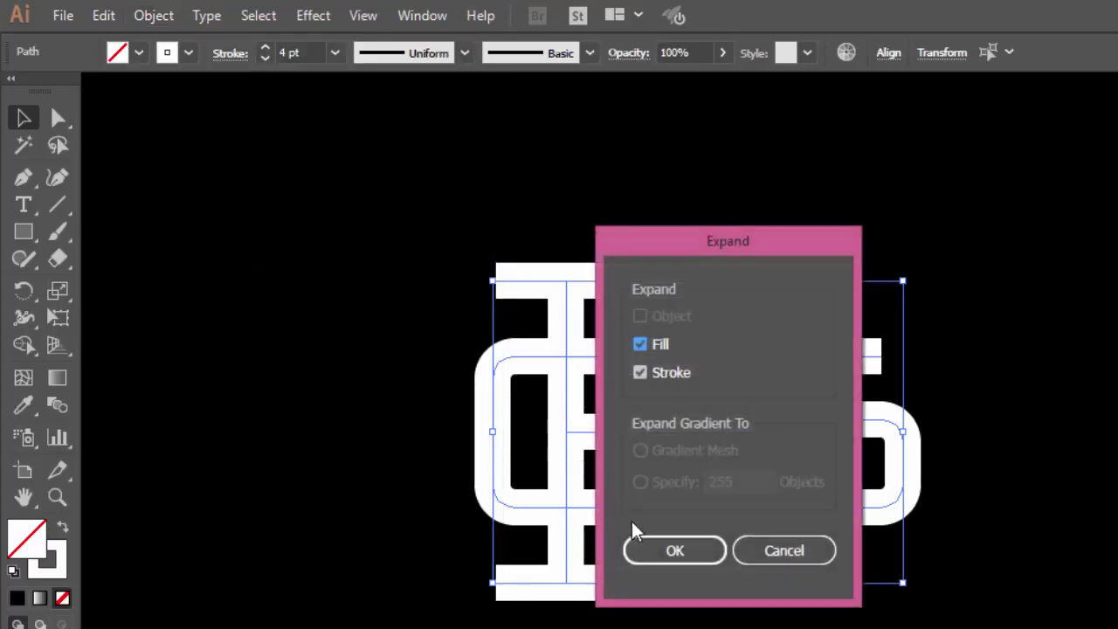
pyautogui.click(649, 549)
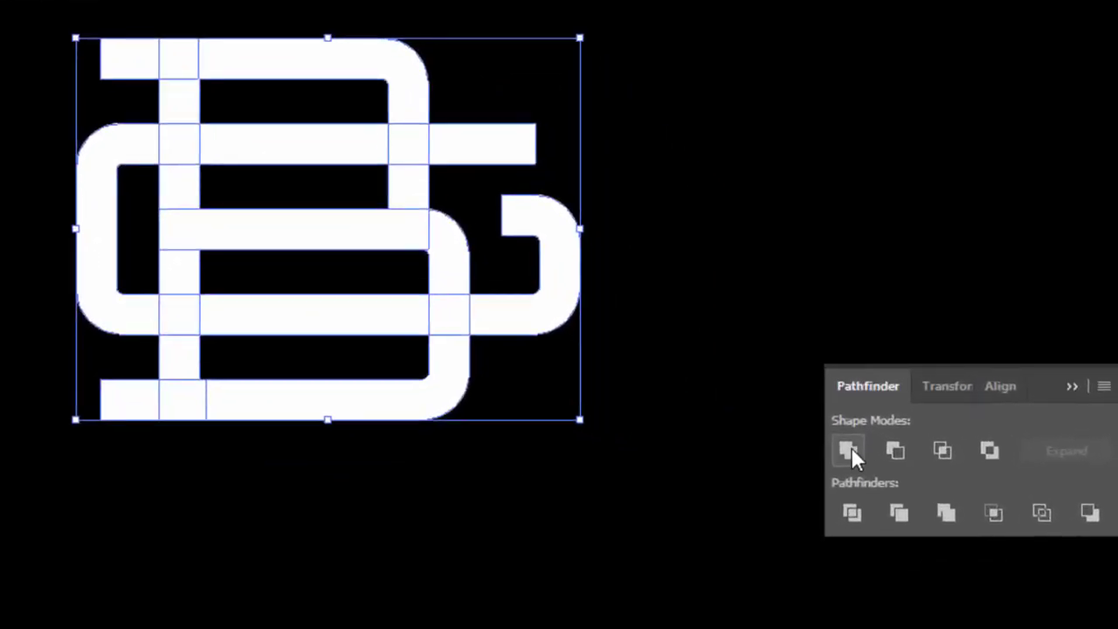
pyautogui.click(929, 500)
pyautogui.click(1072, 386)
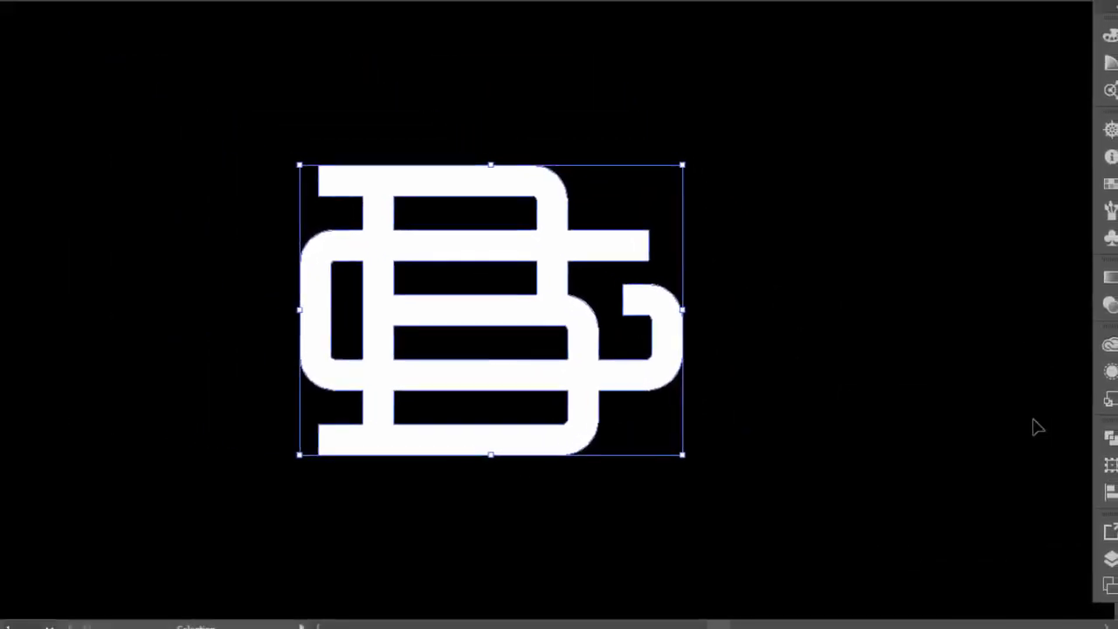
pyautogui.click(831, 287)
pyautogui.moveTo(579, 165); pyautogui.dragTo(618, 157)
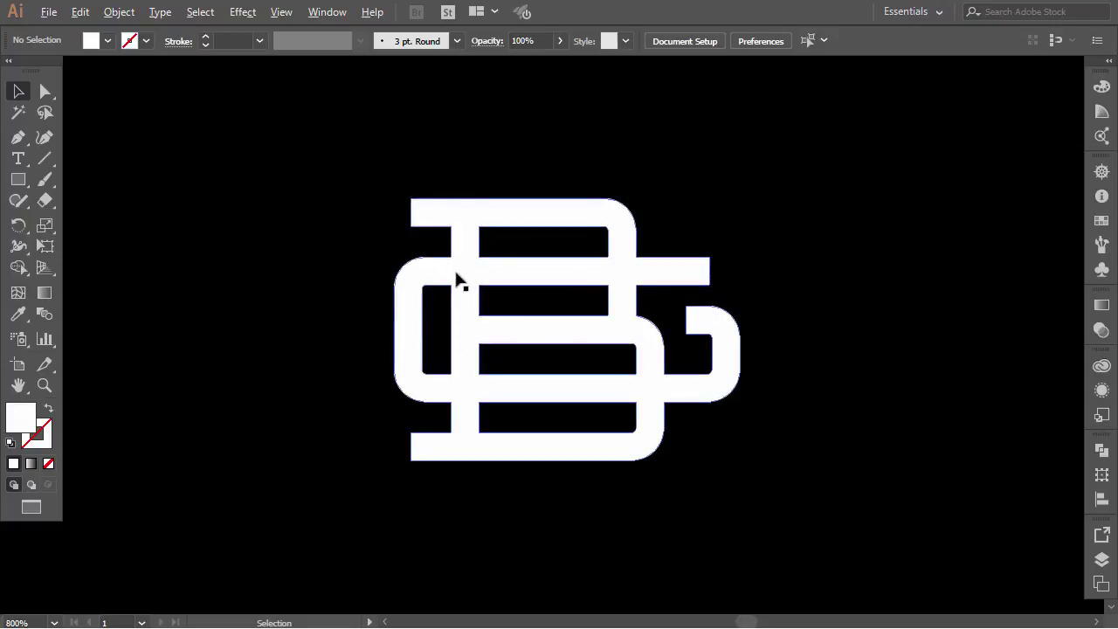
# Draw a narrow white rectangle along the left edge of the B's stem, crossing the G's upper band and extending past both its edges
pyautogui.scroll(5, 455, 278)
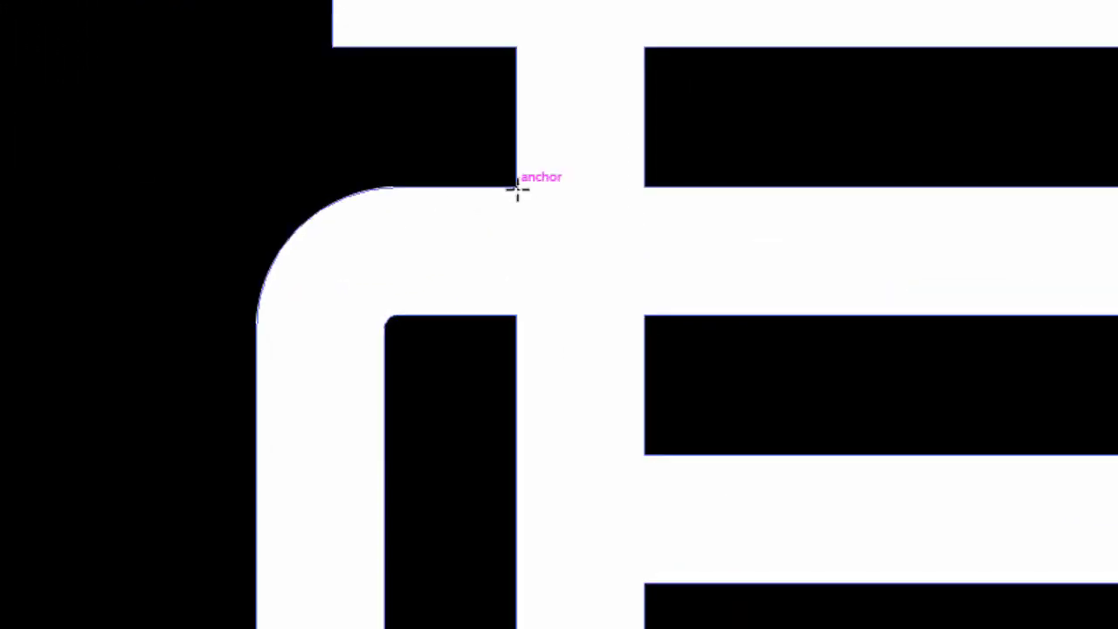
pyautogui.moveTo(518, 188); pyautogui.dragTo(449, 413)
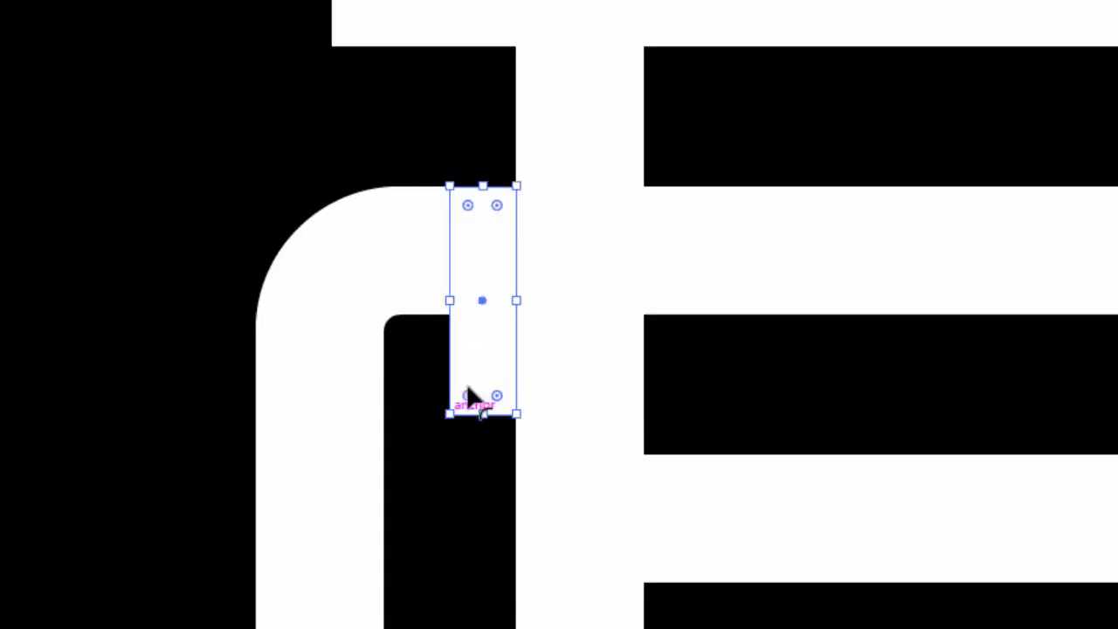
pyautogui.moveTo(483, 186); pyautogui.dragTo(483, 160)
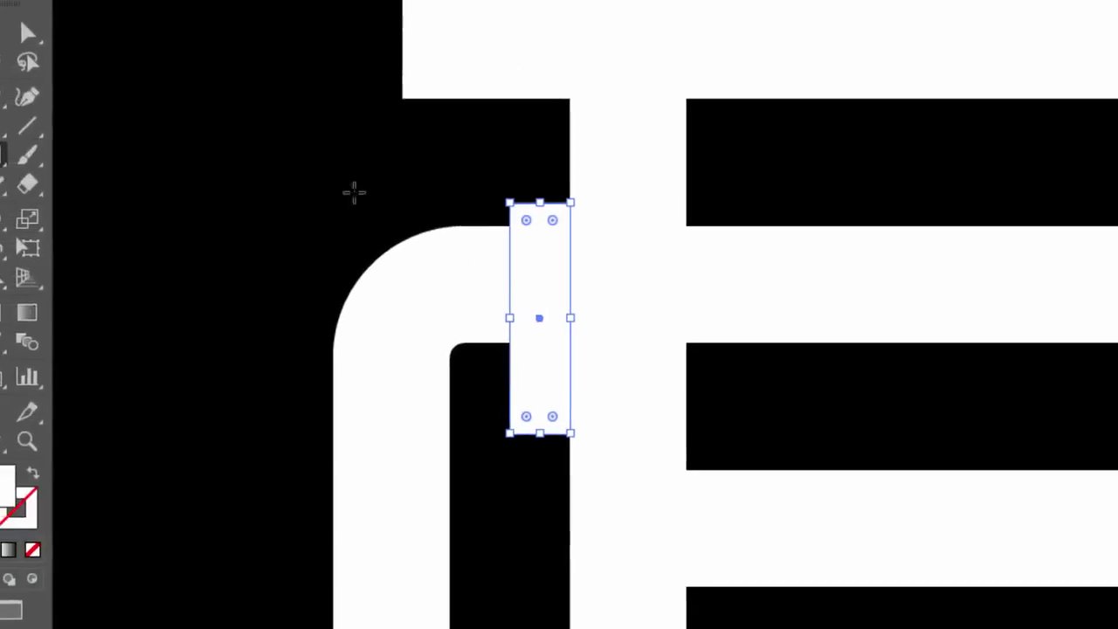
pyautogui.click(24, 54)
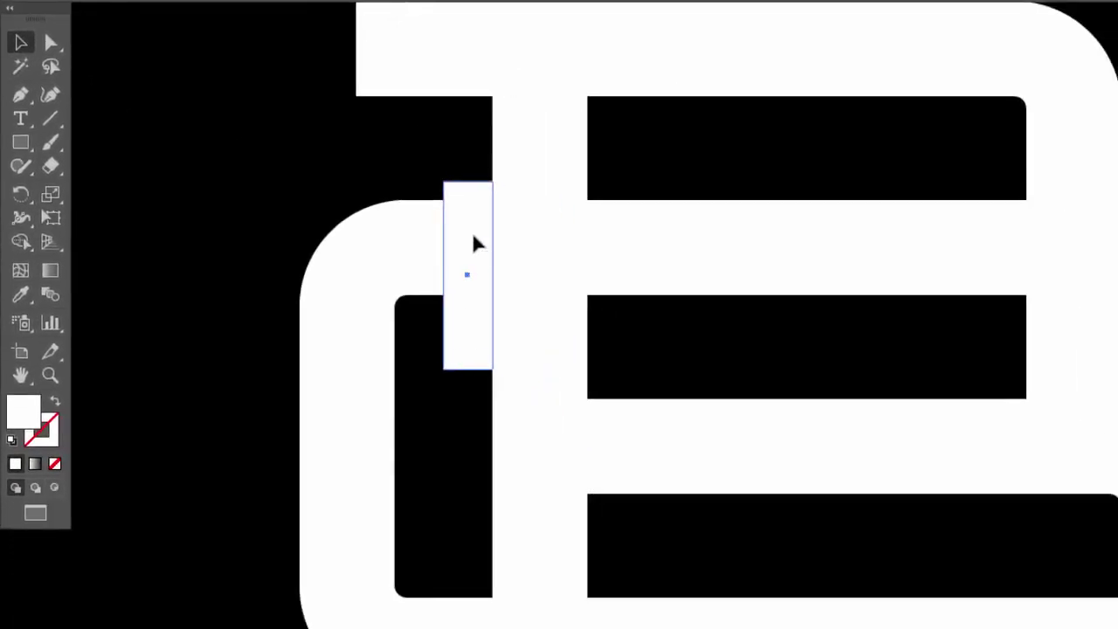
# Duplicate the gap rectangle down to the G's lower band and rotate the copy to horizontal across the B's stem
pyautogui.scroll(-1, 475, 242)
pyautogui.scroll(-3, 491, 252)
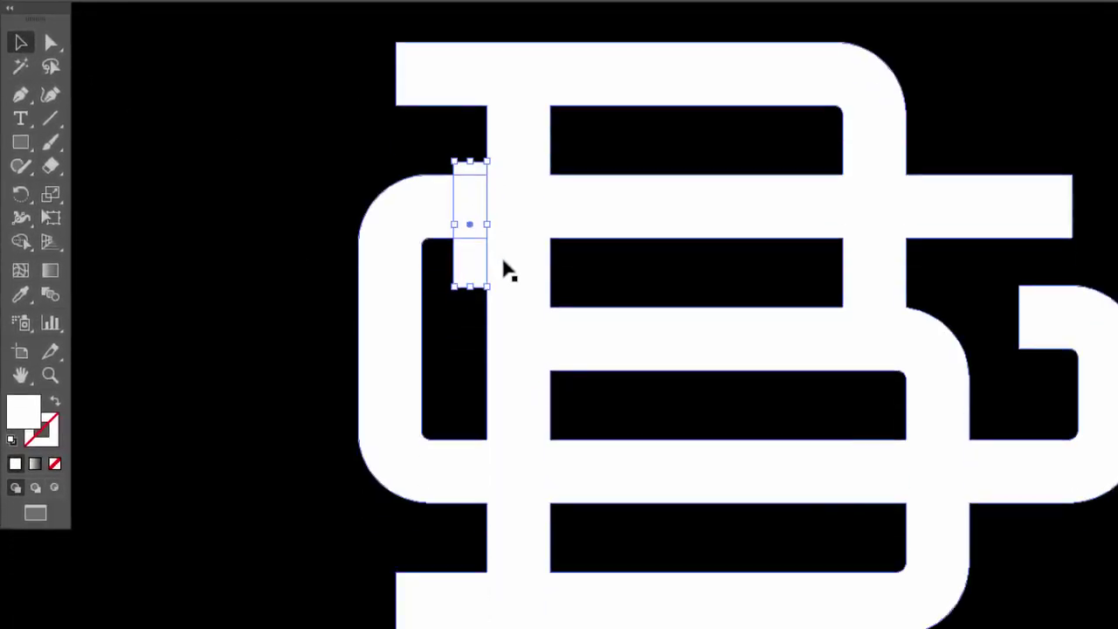
pyautogui.scroll(-2, 502, 253)
pyautogui.moveTo(477, 178); pyautogui.dragTo(493, 470)
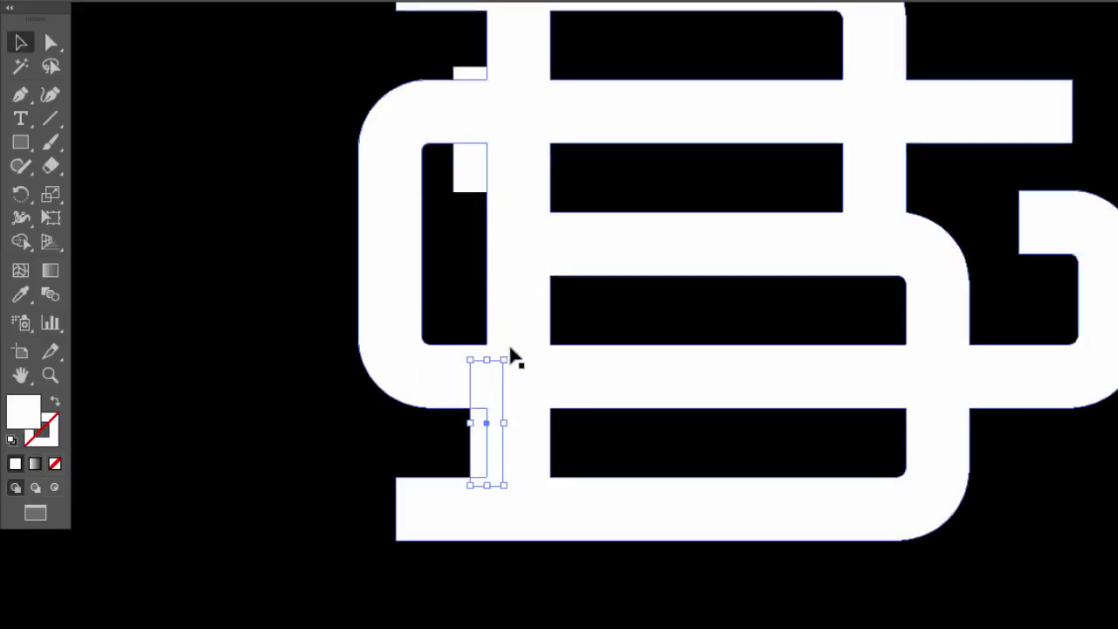
pyautogui.moveTo(511, 353)
pyautogui.mouseDown()
pyautogui.moveTo(564, 375)
pyautogui.moveTo(591, 434)
pyautogui.mouseUp()
pyautogui.moveTo(463, 434); pyautogui.dragTo(479, 436)
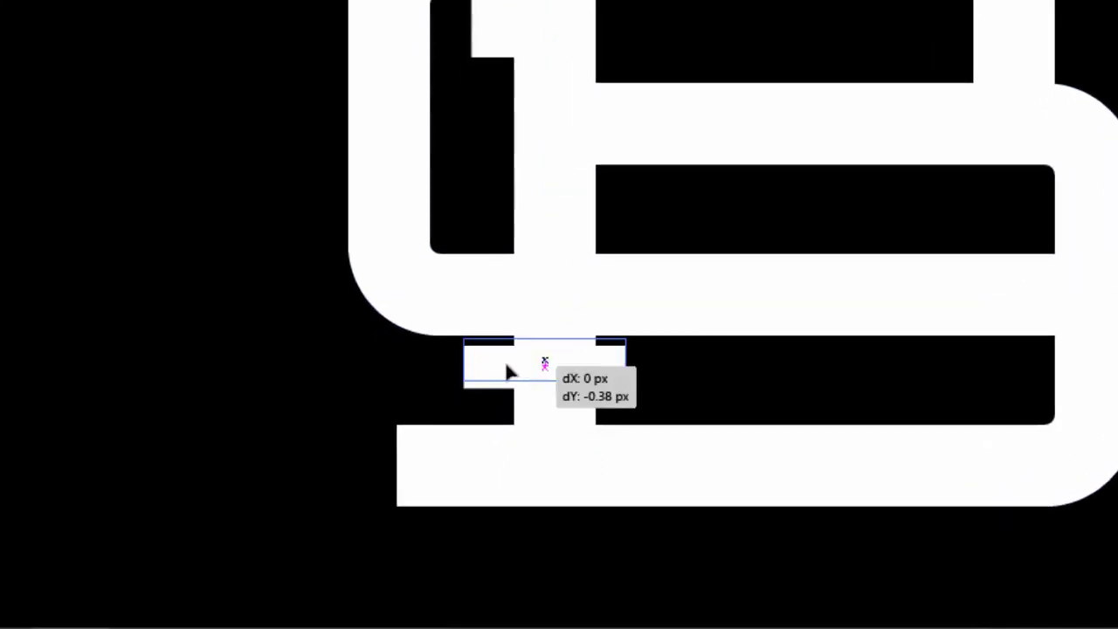
# Align the horizontal rectangle's top edge flush with the underside of the G's lower band, spanning both sides of the B's stem
pyautogui.moveTo(507, 366); pyautogui.dragTo(512, 367)
pyautogui.scroll(4, 537, 349)
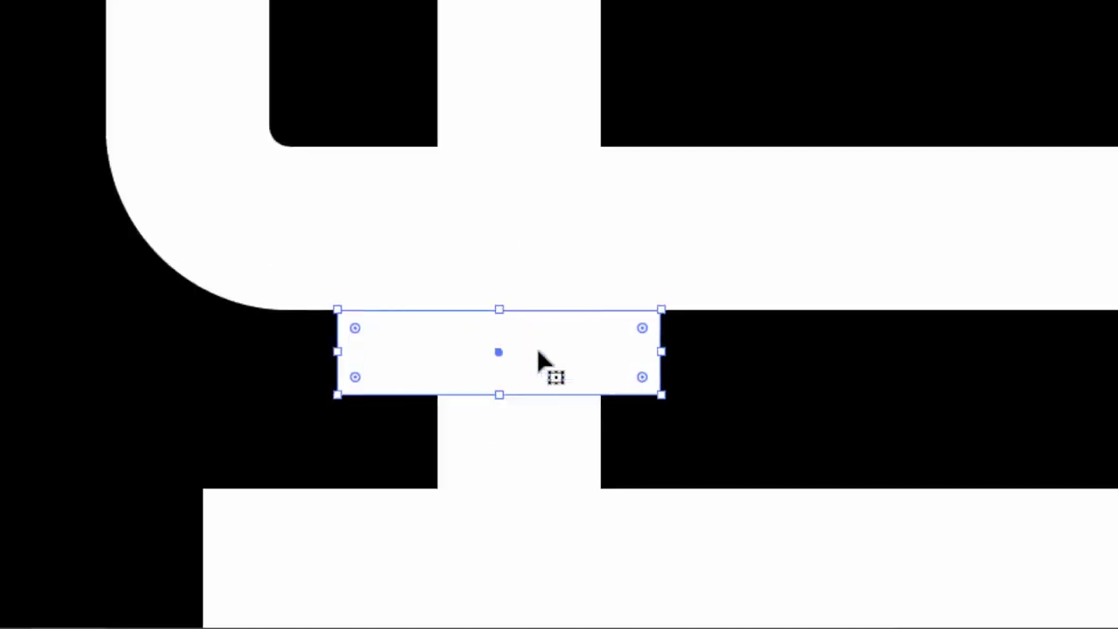
pyautogui.moveTo(601, 305); pyautogui.dragTo(599, 274)
pyautogui.click(834, 298)
# Copy the vertical gap rectangle to the inner side of the B's lower bowl, crossing the G's lower band
pyautogui.scroll(-6, 534, 247)
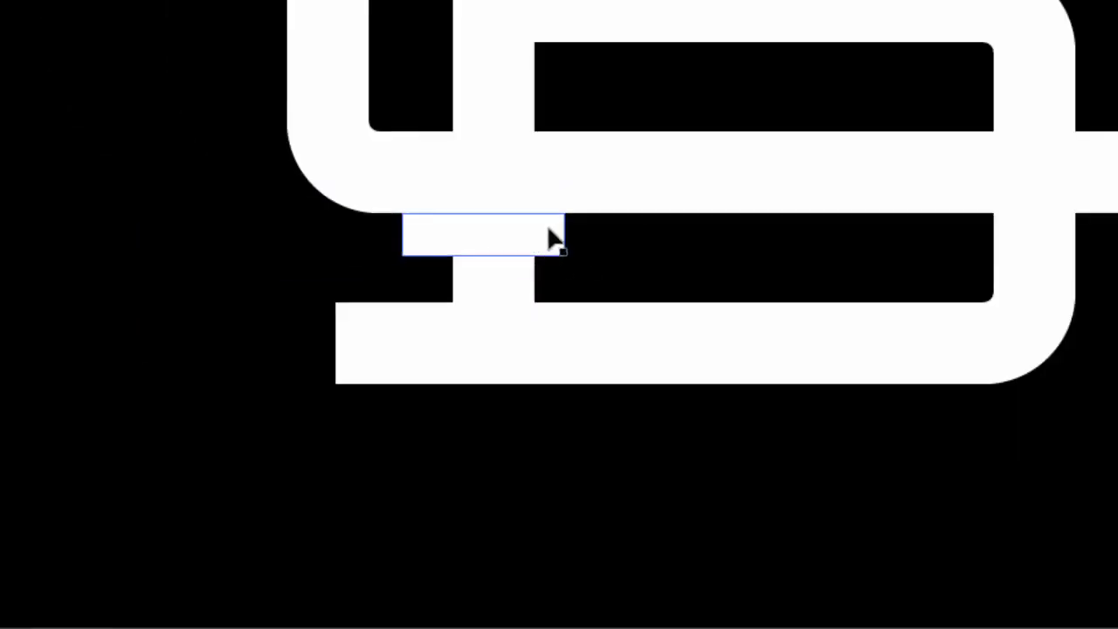
pyautogui.scroll(-5, 749, 201)
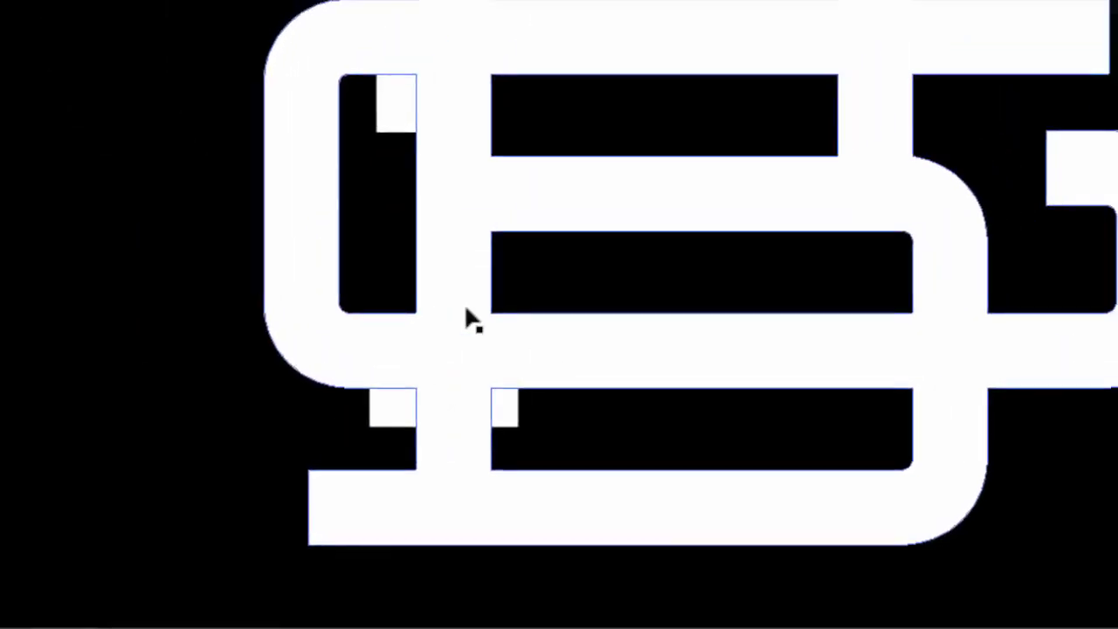
pyautogui.moveTo(353, 186); pyautogui.dragTo(744, 426)
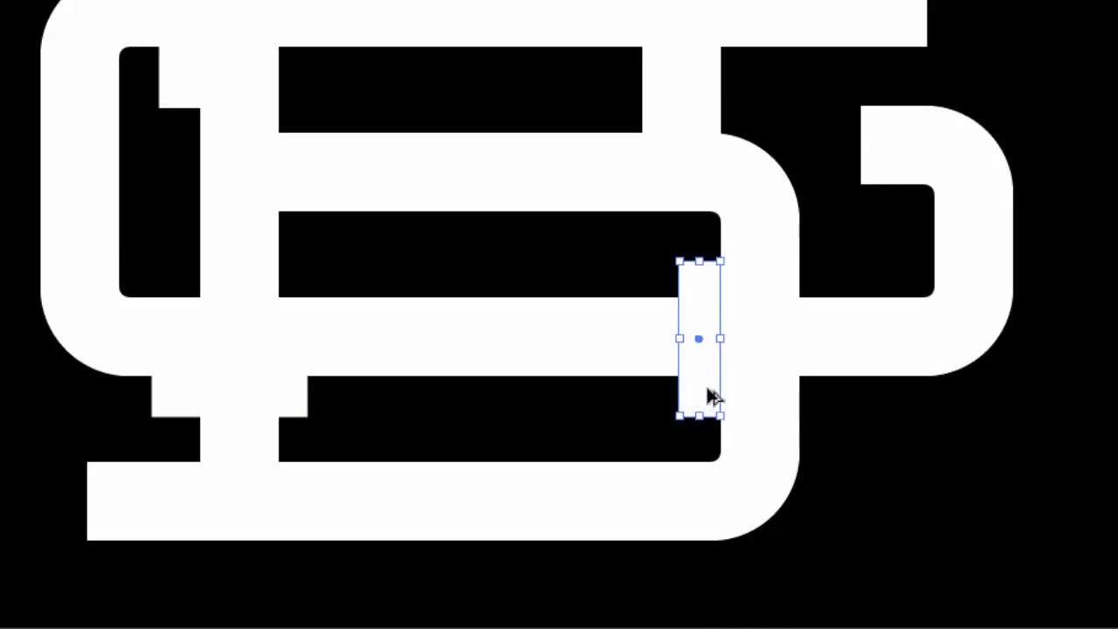
# In outline view, align the copied vertical rectangle's outer edge exactly with the inner edge of the B's lower bowl
pyautogui.scroll(4, 742, 367)
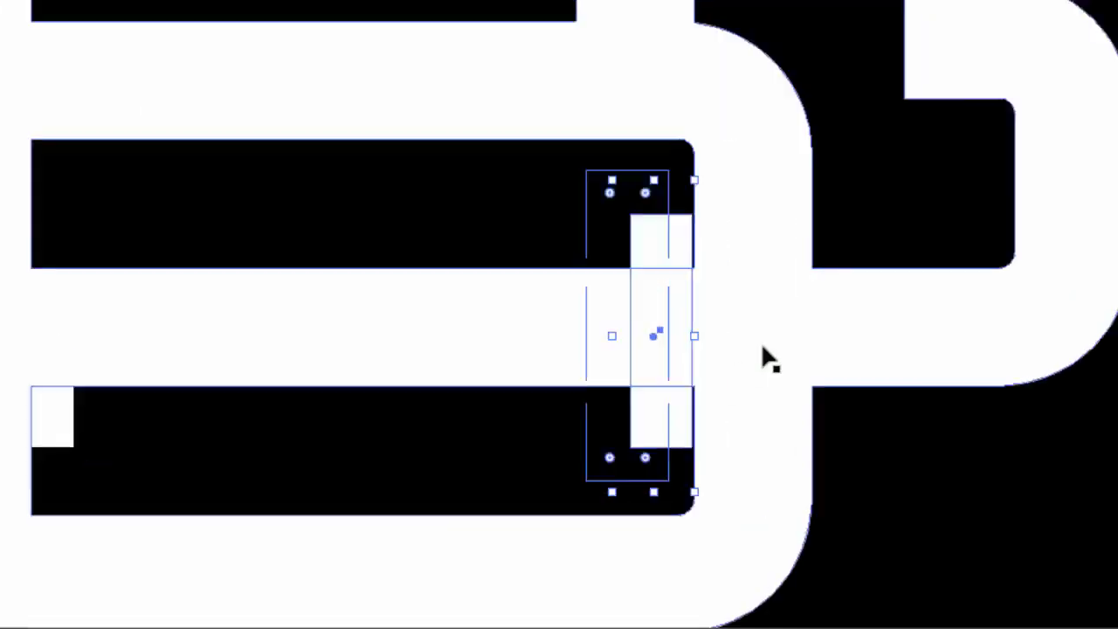
pyautogui.scroll(2, 760, 349)
pyautogui.scroll(1, 751, 354)
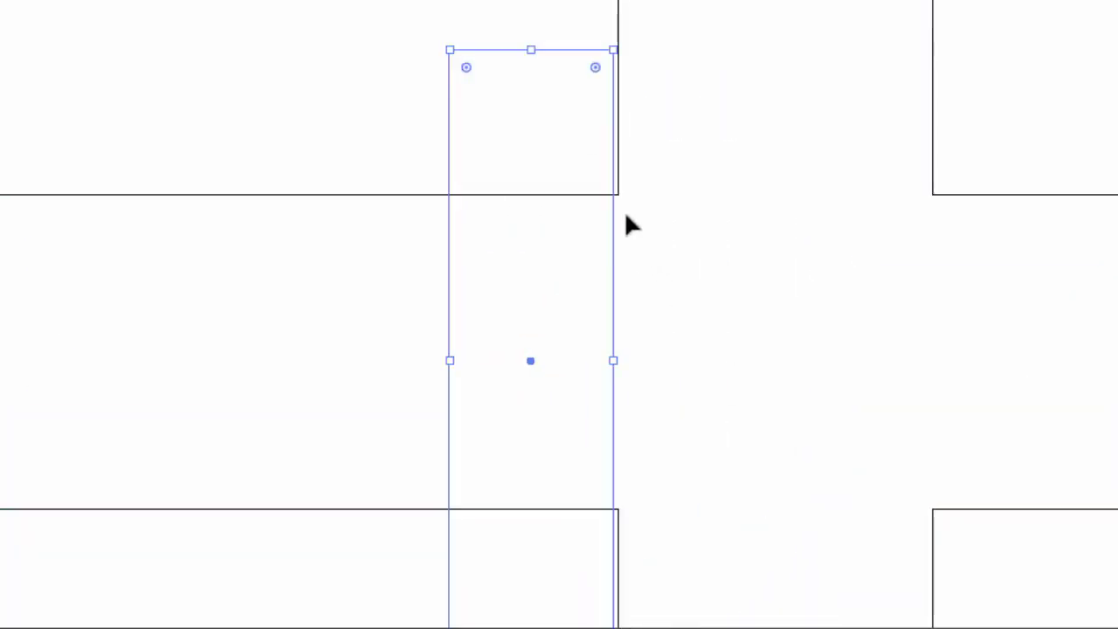
pyautogui.scroll(2, 621, 218)
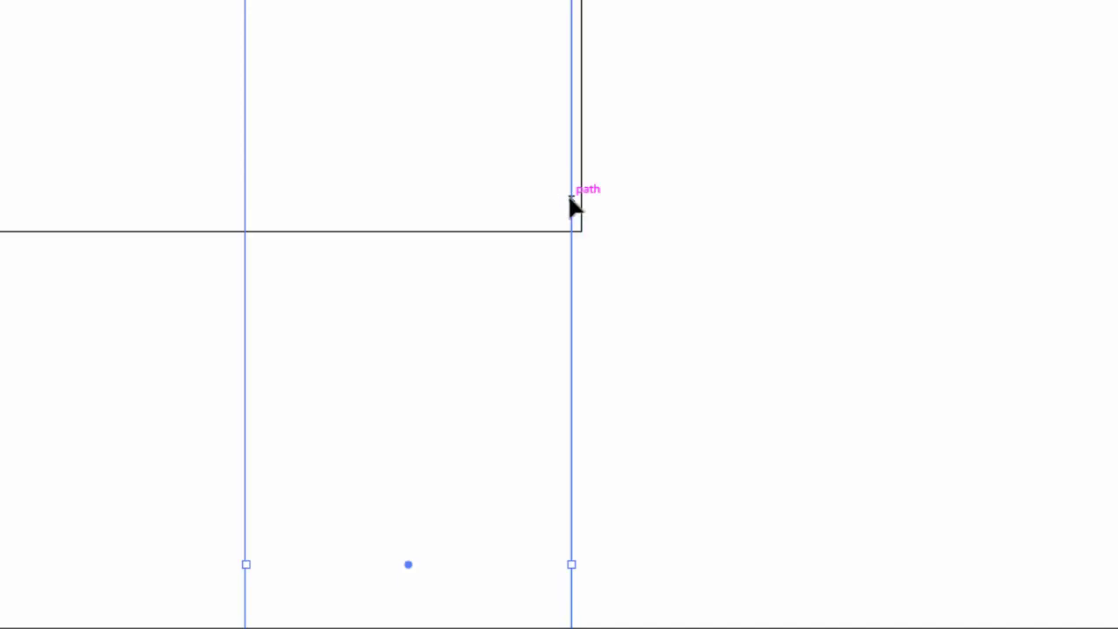
pyautogui.moveTo(572, 207); pyautogui.dragTo(579, 200)
pyautogui.hotkey('ctrl', '-')
pyautogui.hotkey('ctrl', '-')
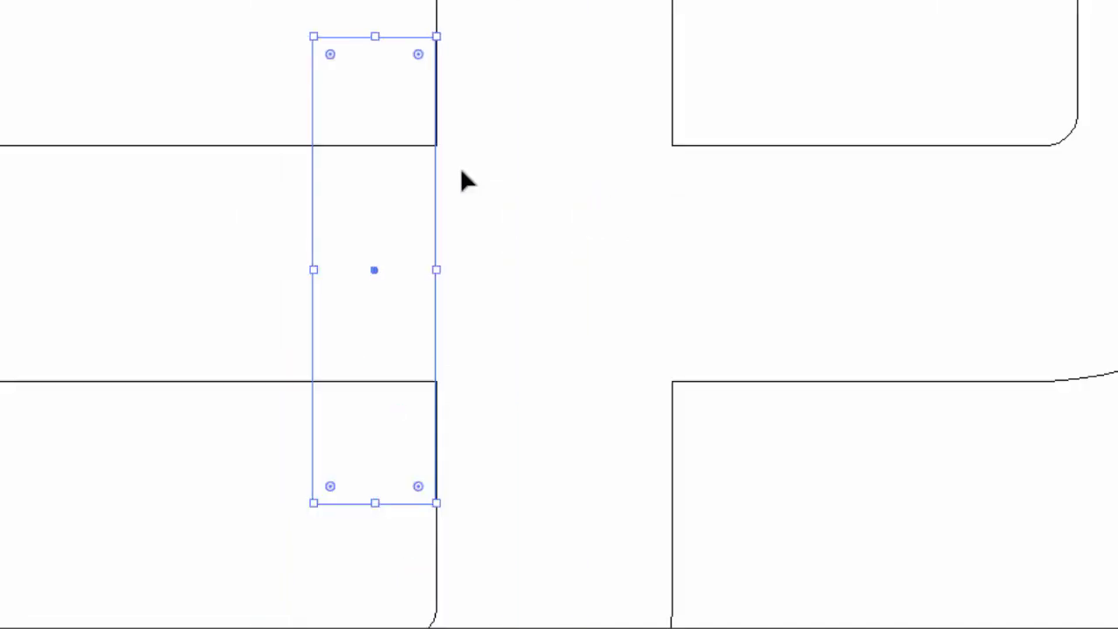
# Copy the horizontal gap rectangle beneath the G's upper band, across the right side of the B's upper bowl
pyautogui.hotkey('ctrl', '-')
pyautogui.hotkey('ctrl', '-')
pyautogui.hotkey('ctrl', '-')
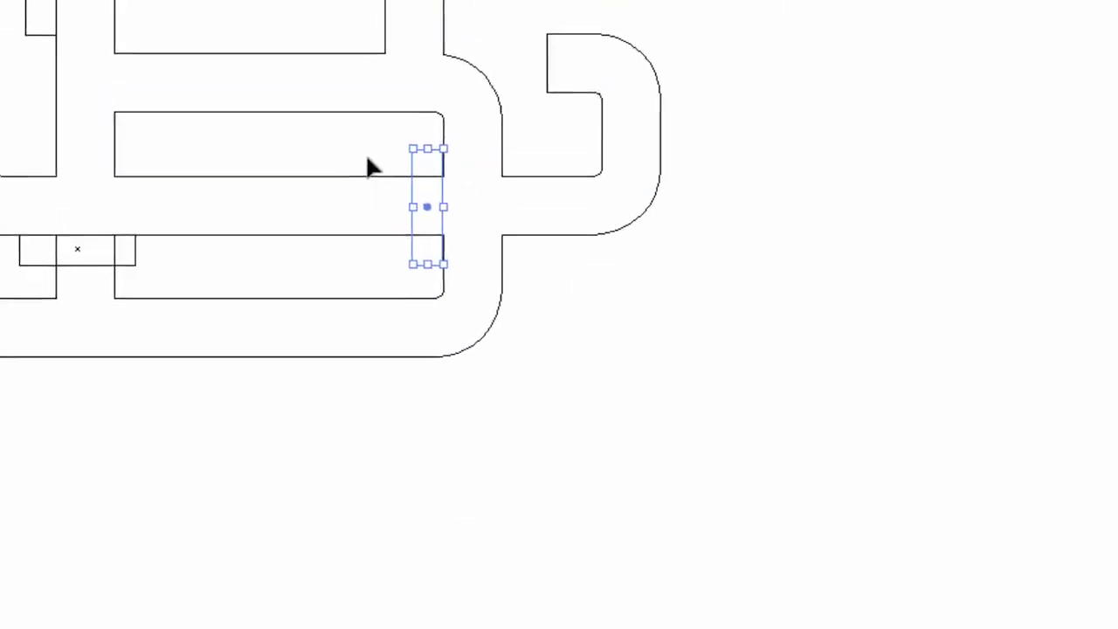
pyautogui.scroll(5, 370, 167)
pyautogui.scroll(1, 458, 439)
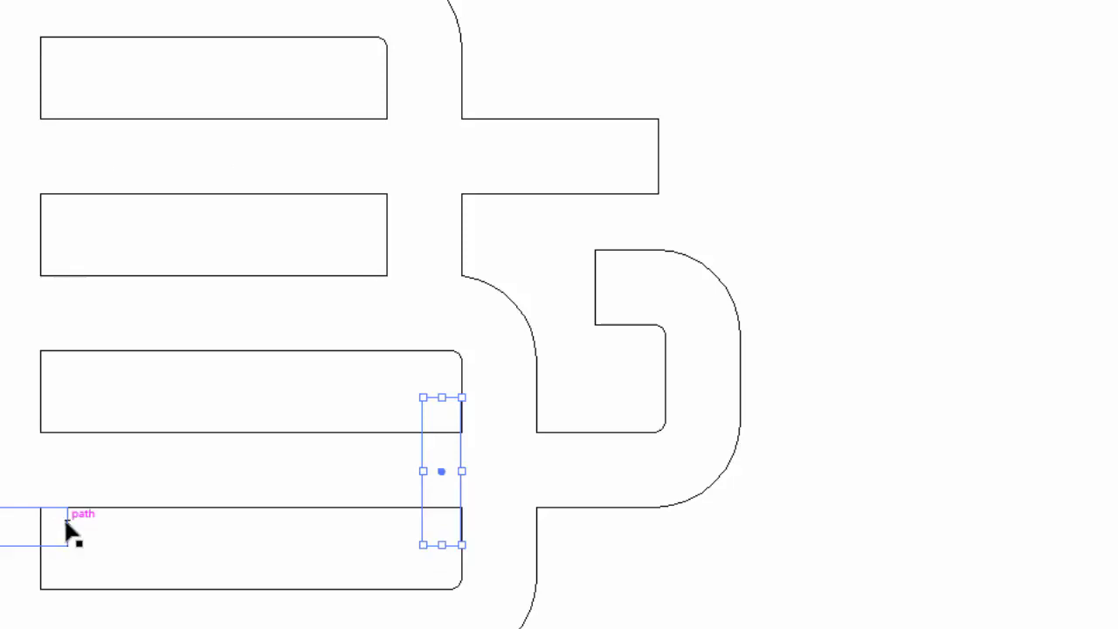
pyautogui.moveTo(83, 522); pyautogui.dragTo(506, 217)
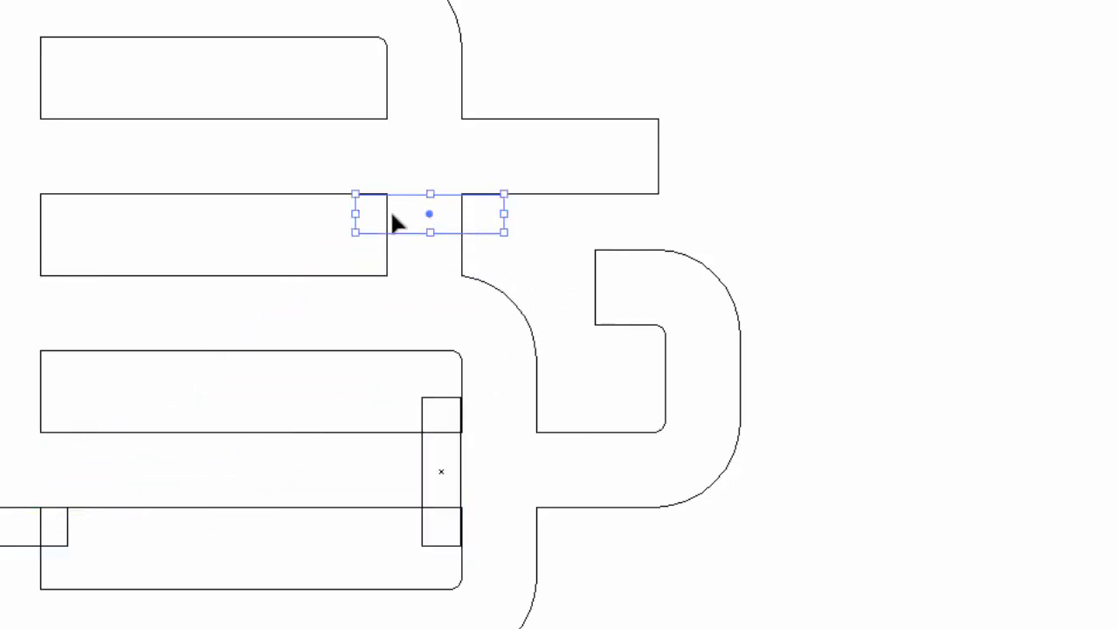
# Align the new horizontal rectangle's top edge exactly with the underside of the G's upper band
pyautogui.scroll(1, 393, 222)
pyautogui.scroll(3, 400, 215)
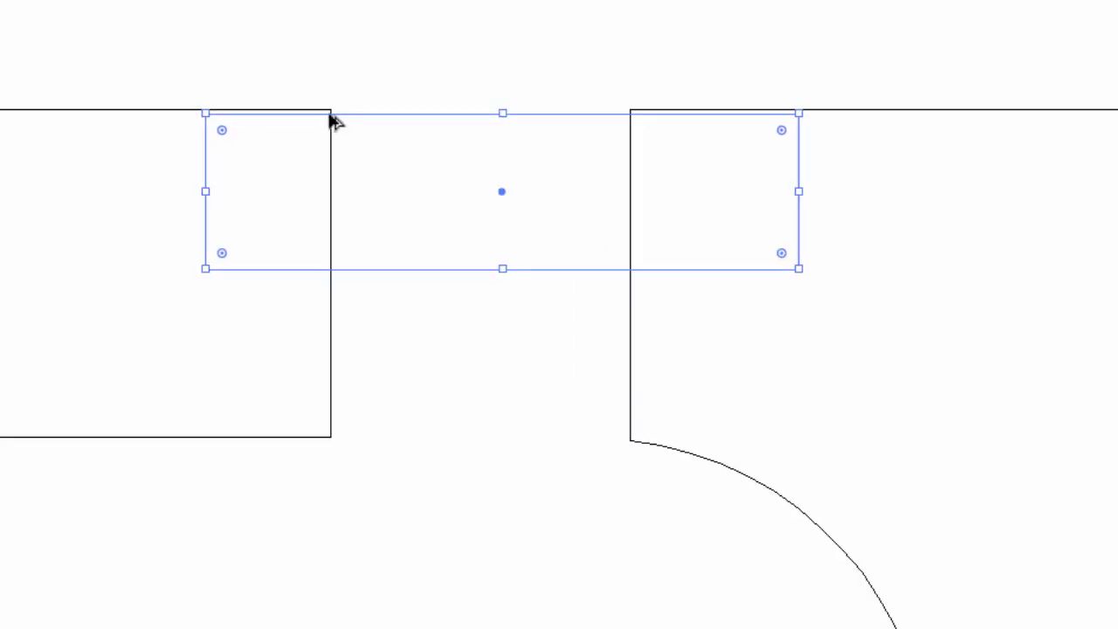
pyautogui.scroll(2, 328, 113)
pyautogui.scroll(5, 301, 93)
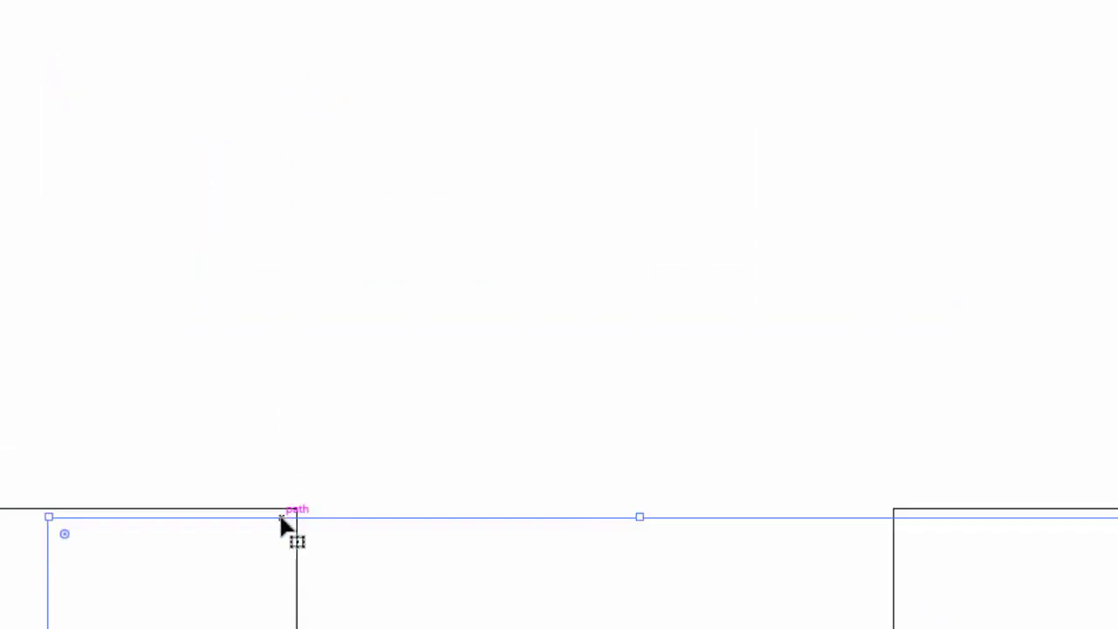
pyautogui.moveTo(279, 522); pyautogui.dragTo(281, 517)
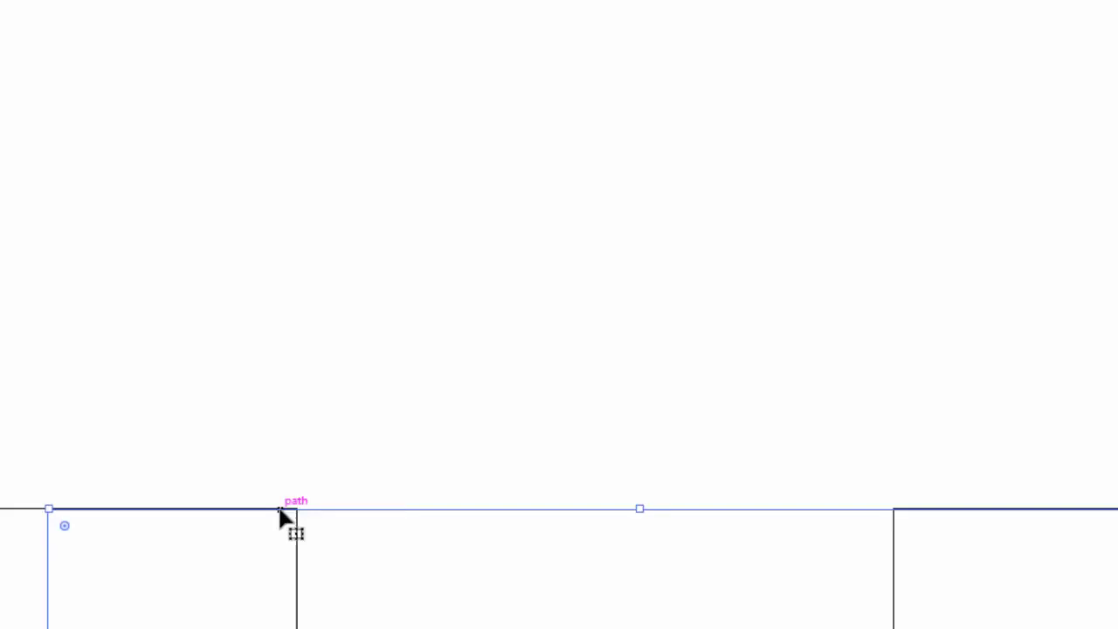
pyautogui.click(36, 538)
# Switch the artwork display from outline back to the filled preview of the whole monogram
pyautogui.scroll(-6, 57, 512)
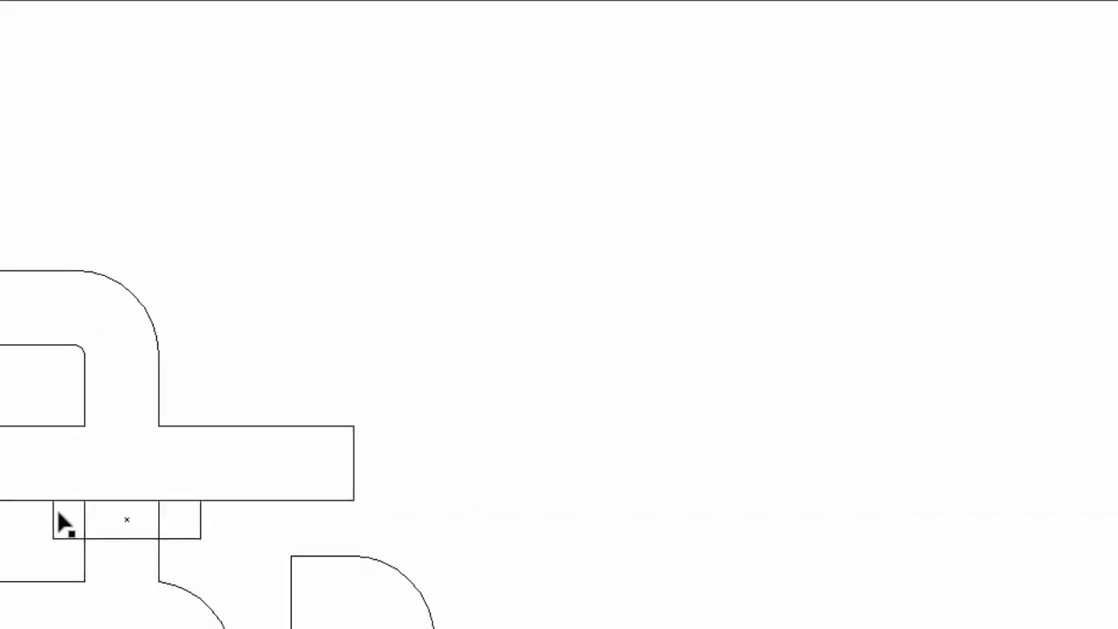
pyautogui.scroll(-2, 57, 512)
pyautogui.hscroll(-8, 58, 511)
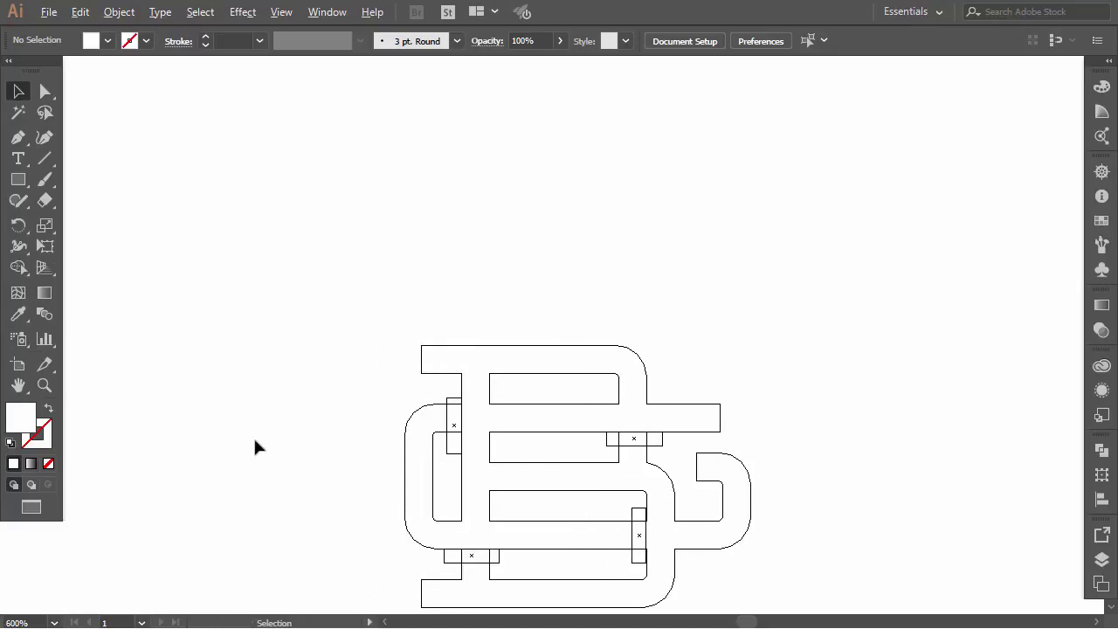
pyautogui.scroll(-1, 254, 441)
pyautogui.scroll(-4, 254, 440)
pyautogui.scroll(1, 262, 419)
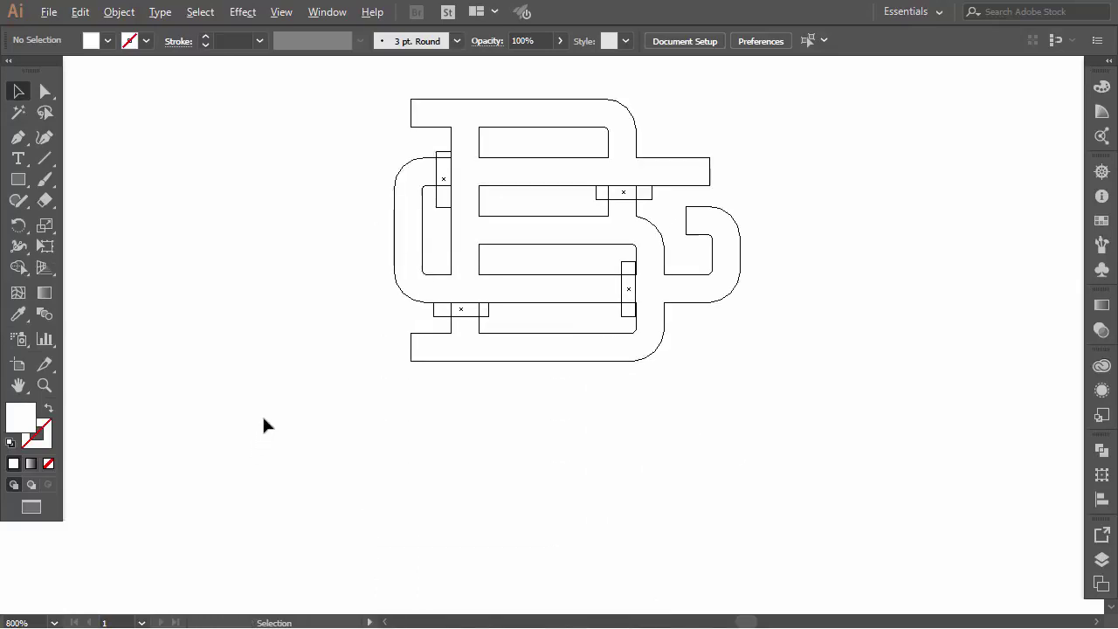
pyautogui.scroll(4, 497, 308)
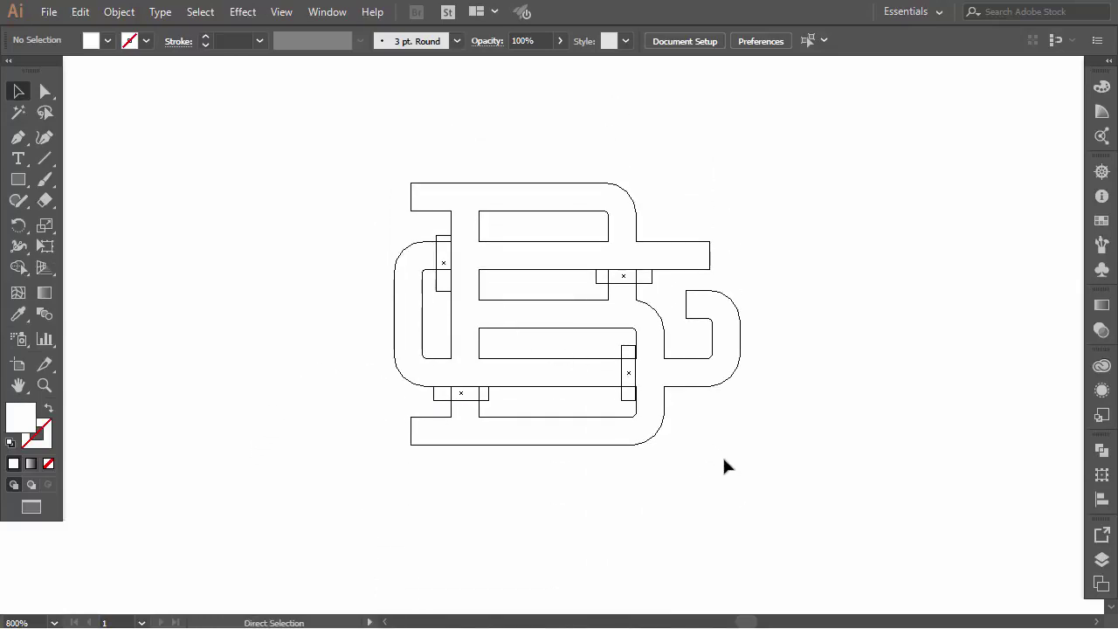
pyautogui.hotkey('ctrl', 'y')
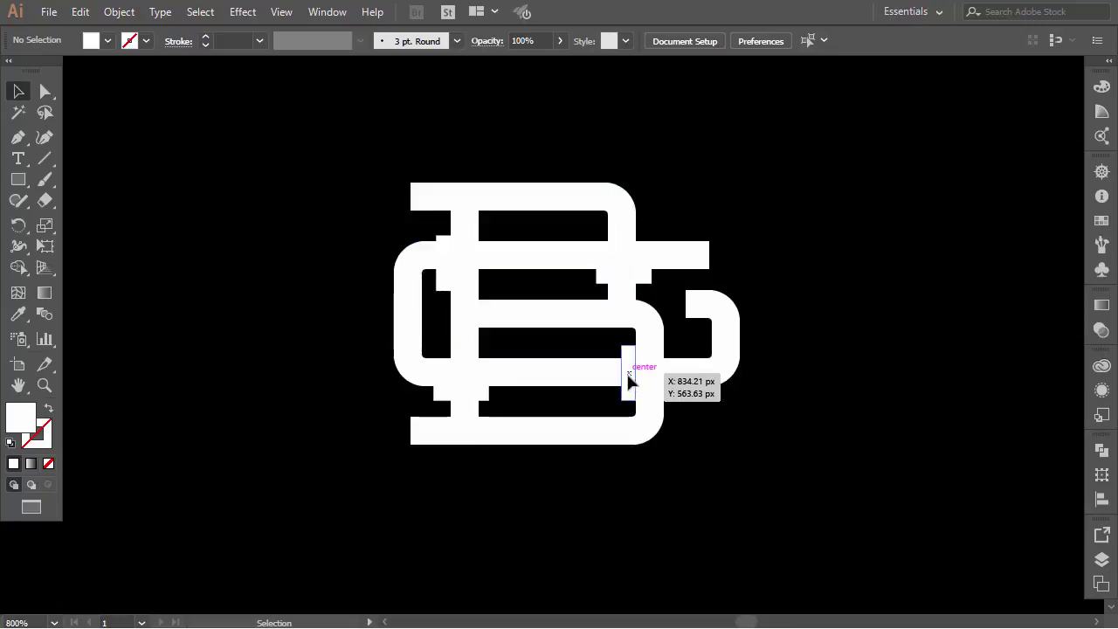
# Subtract the four gap rectangles from the monogram shape with Pathfinder's Minus Front and deselect the result
pyautogui.click(628, 373)
pyautogui.keyDown('shift'); pyautogui.click(622, 278); pyautogui.keyUp('shift')
pyautogui.keyDown('shift'); pyautogui.click(442, 273); pyautogui.keyUp('shift')
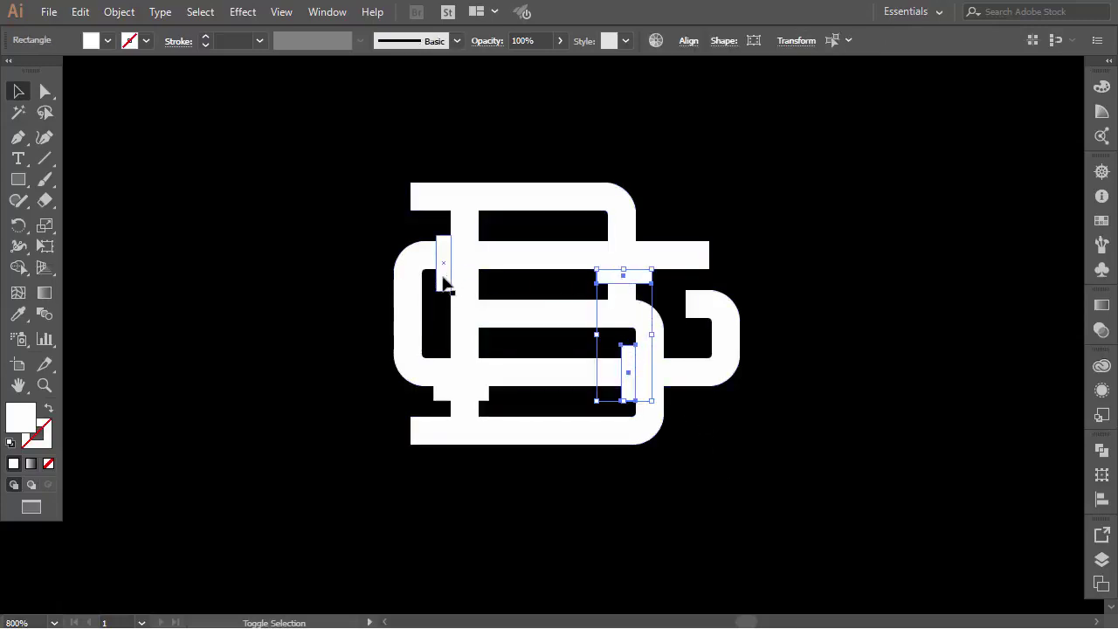
pyautogui.keyDown('shift'); pyautogui.click(443, 394); pyautogui.keyUp('shift')
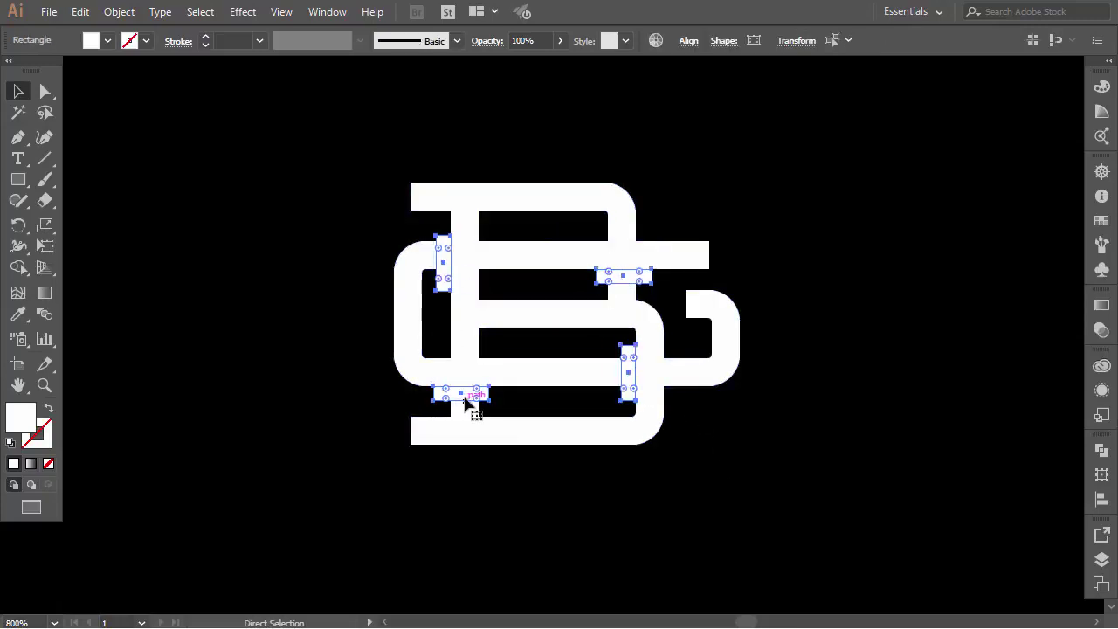
pyautogui.keyDown('shift'); pyautogui.click(530, 316); pyautogui.keyUp('shift')
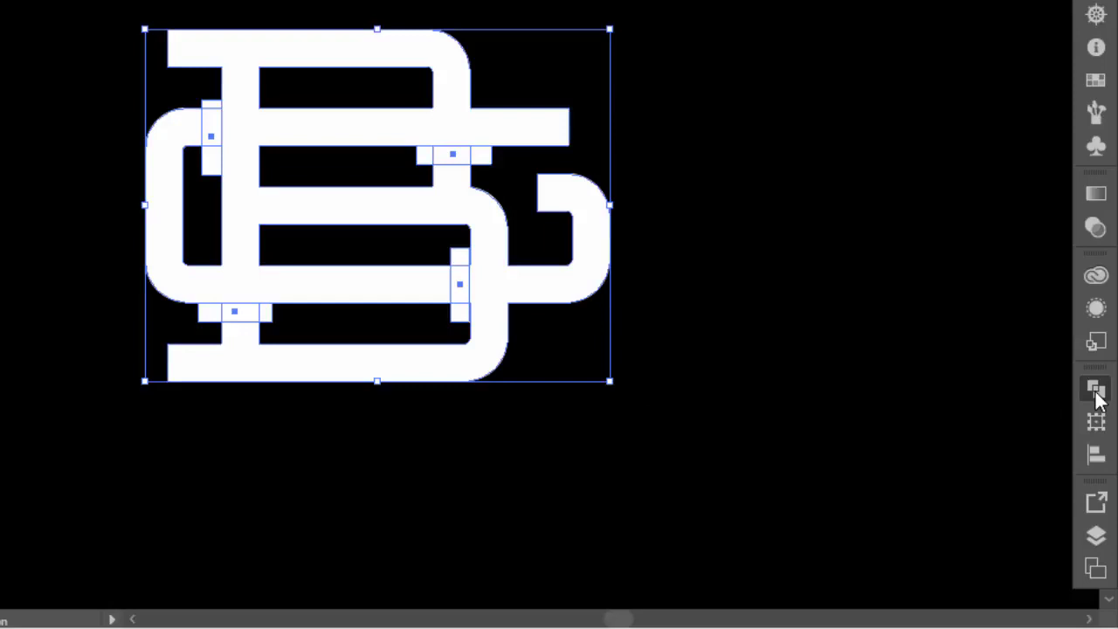
pyautogui.click(1097, 391)
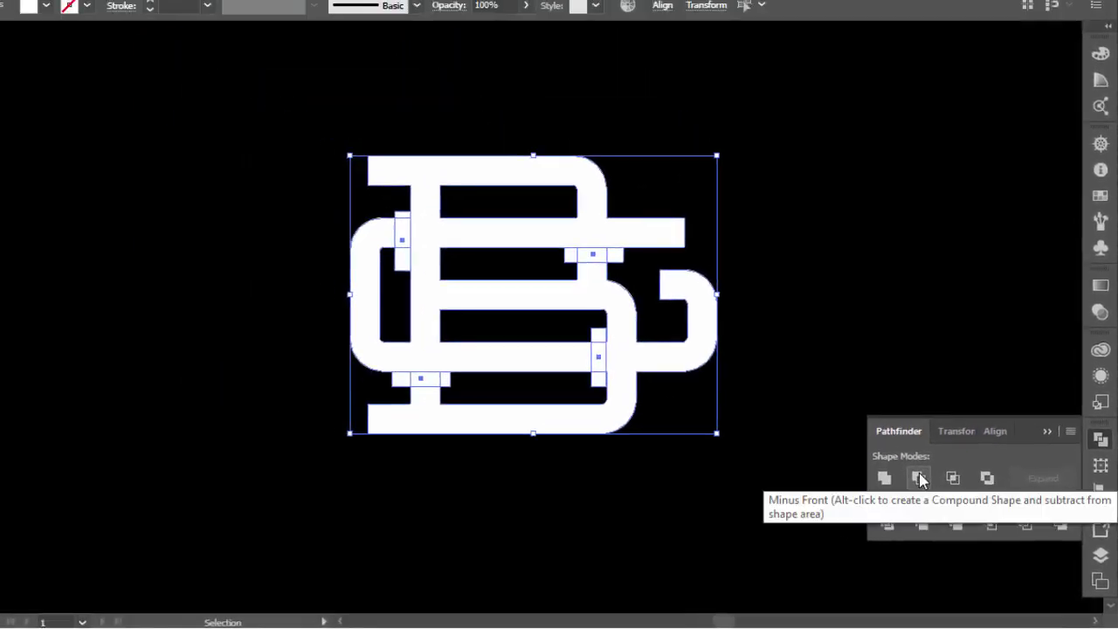
pyautogui.click(917, 477)
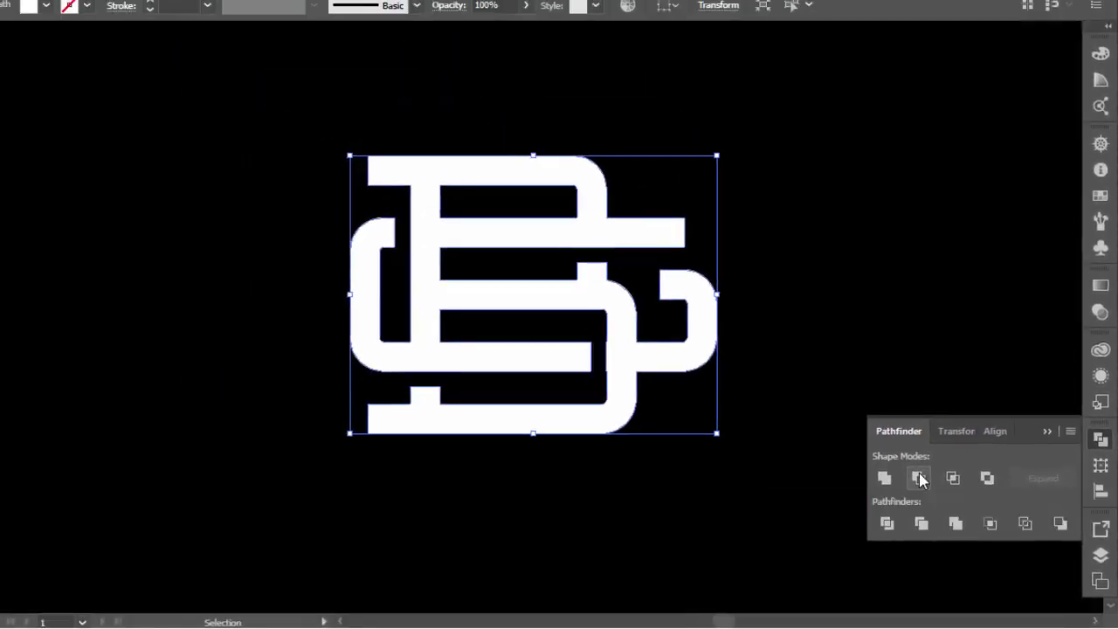
pyautogui.click(1048, 430)
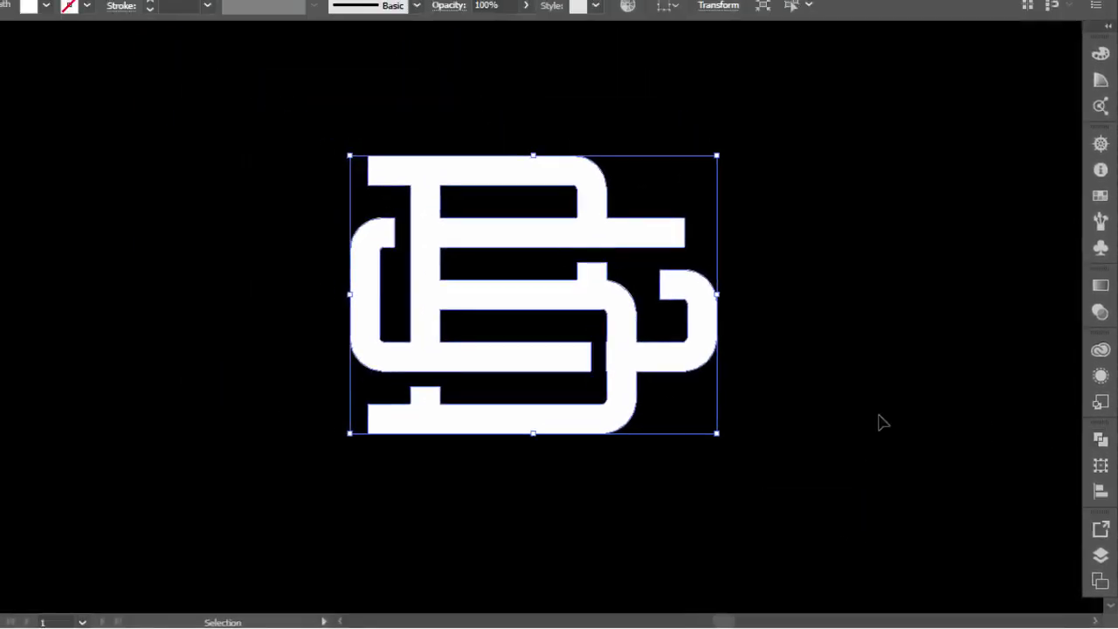
pyautogui.click(764, 455)
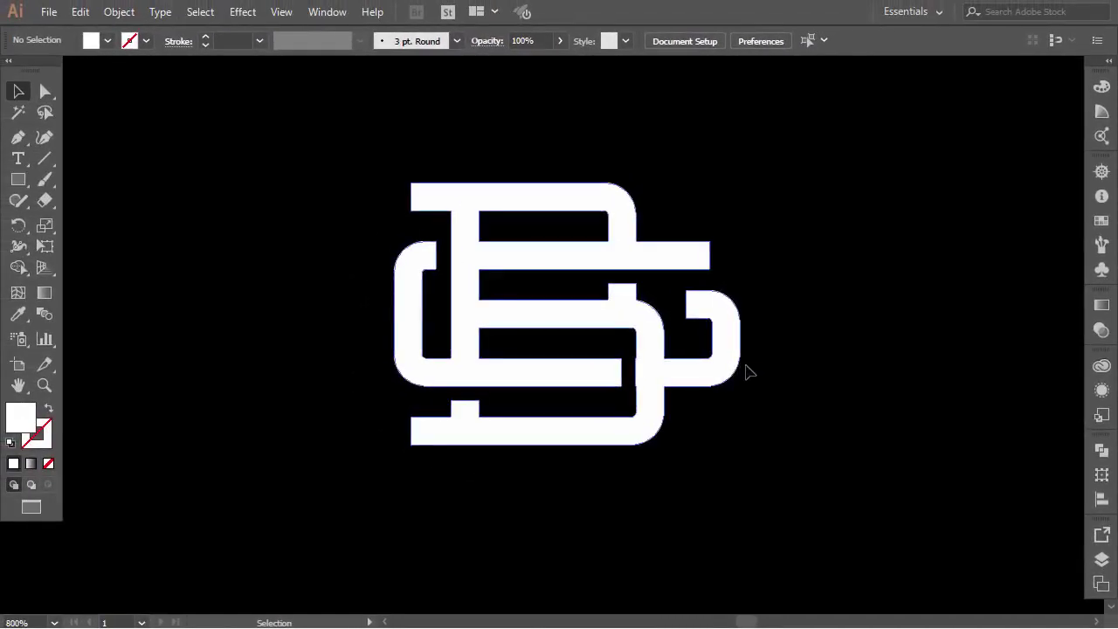
# Select the anchor points of the G's right hook and nudge them left, closer to the B's lower bowl
pyautogui.moveTo(743, 276); pyautogui.dragTo(758, 316)
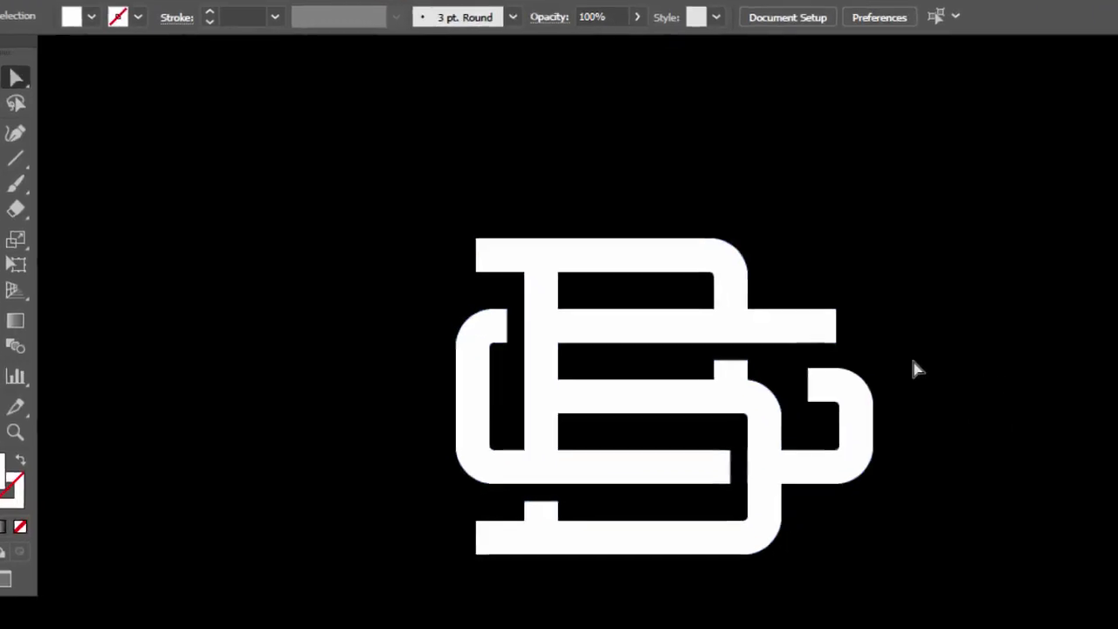
pyautogui.moveTo(914, 361); pyautogui.dragTo(804, 516)
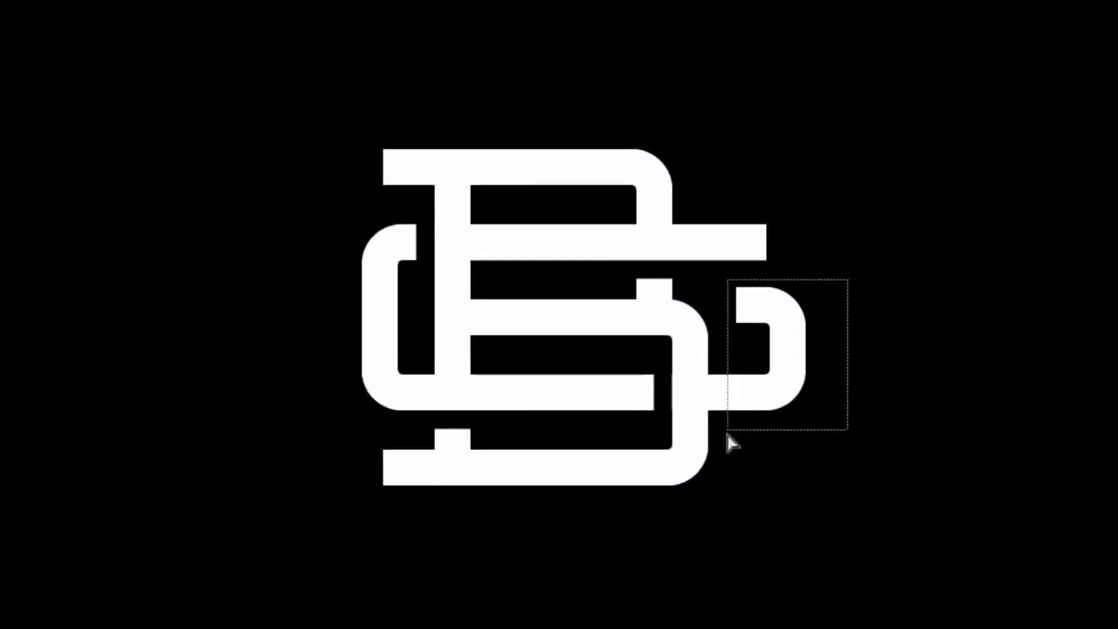
pyautogui.moveTo(728, 441); pyautogui.dragTo(730, 443)
pyautogui.press('Left')
pyautogui.press('Left')
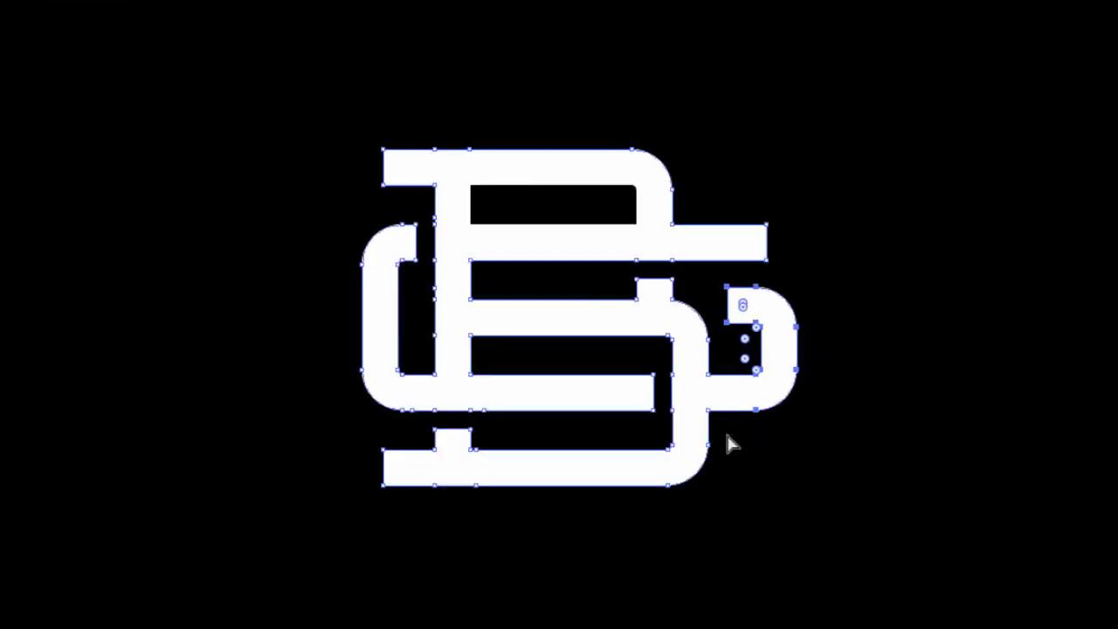
pyautogui.press('Left')
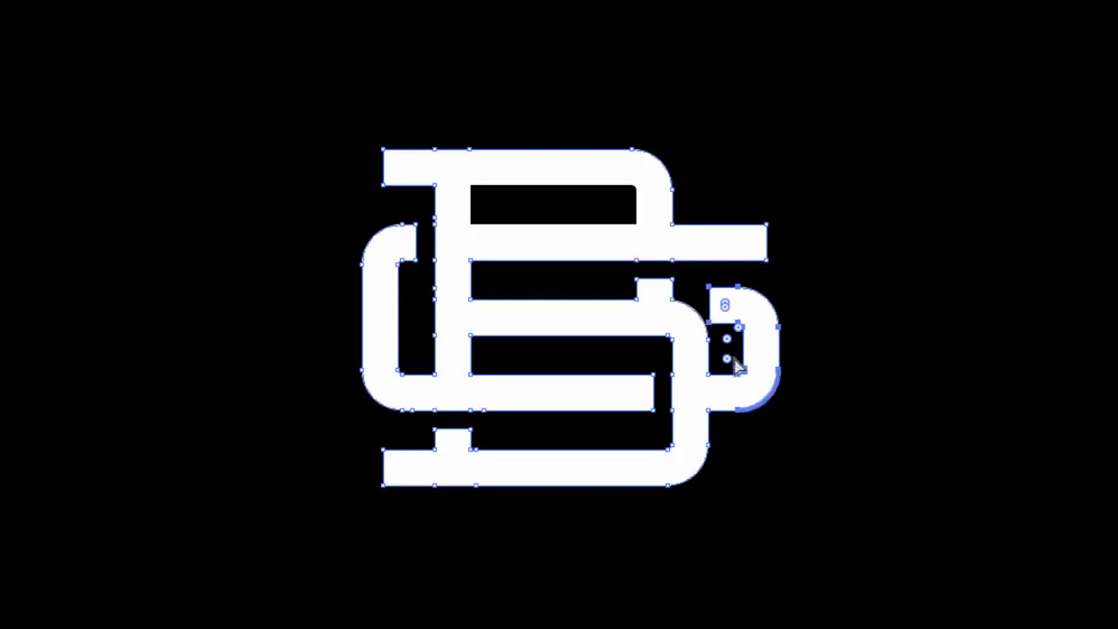
pyautogui.click(603, 268)
# Move the upper corner point of the G's hook end left toward the B to form a slanted tip
pyautogui.scroll(3, 704, 321)
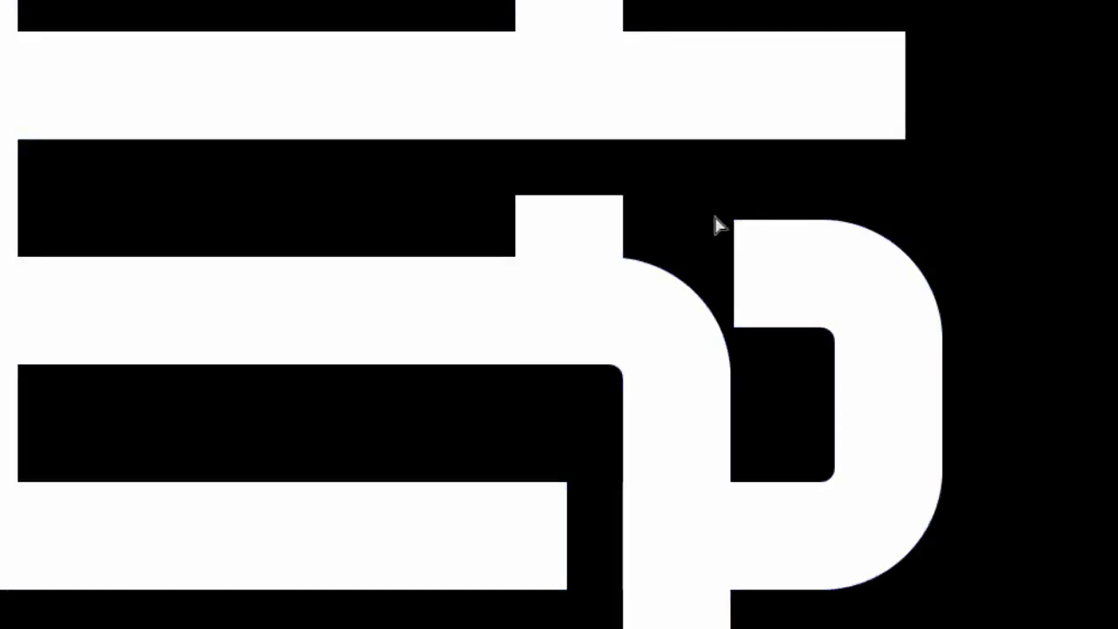
pyautogui.moveTo(735, 219); pyautogui.dragTo(665, 218)
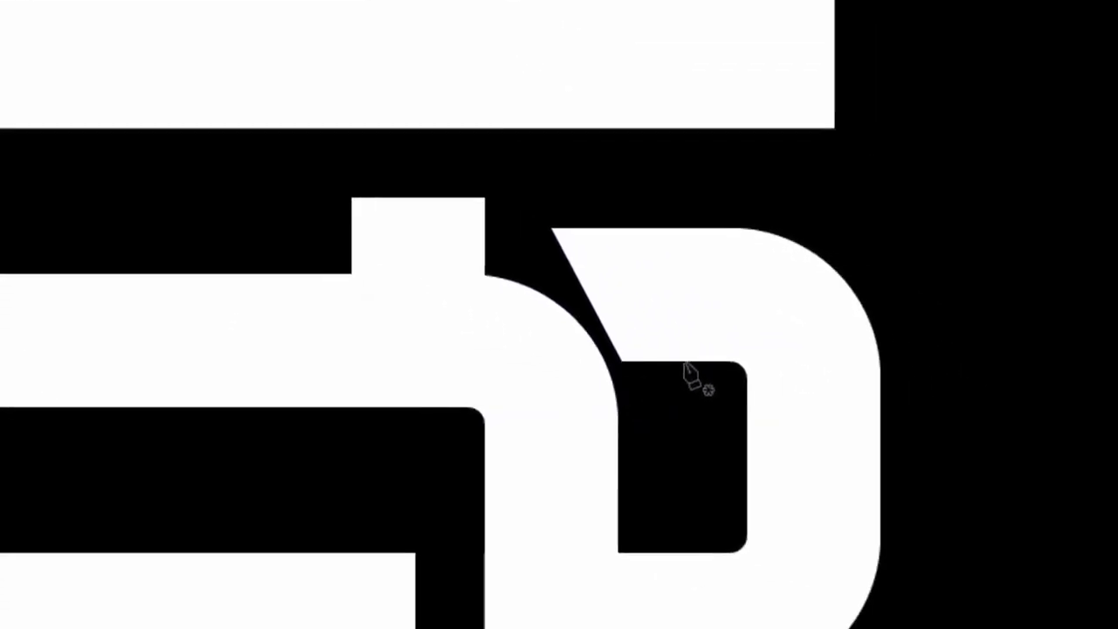
# Draw a closed Pen shape over the slanted tip of the G's hook, its outer edge curving parallel to the B's lower bowl
pyautogui.moveTo(686, 363); pyautogui.dragTo(381, 182)
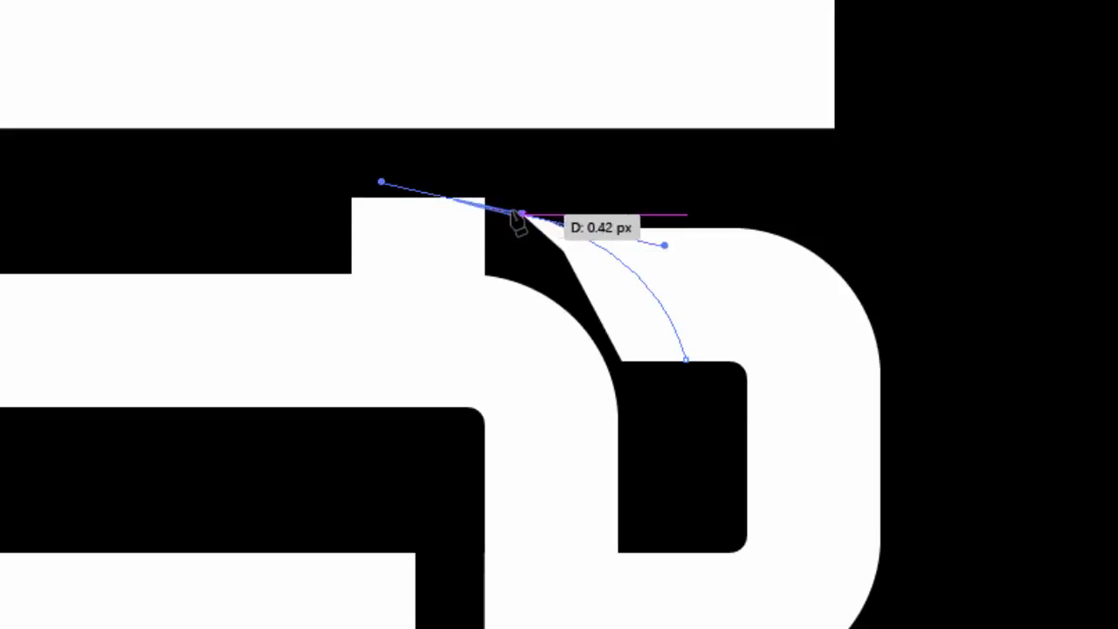
pyautogui.moveTo(522, 214); pyautogui.dragTo(686, 379)
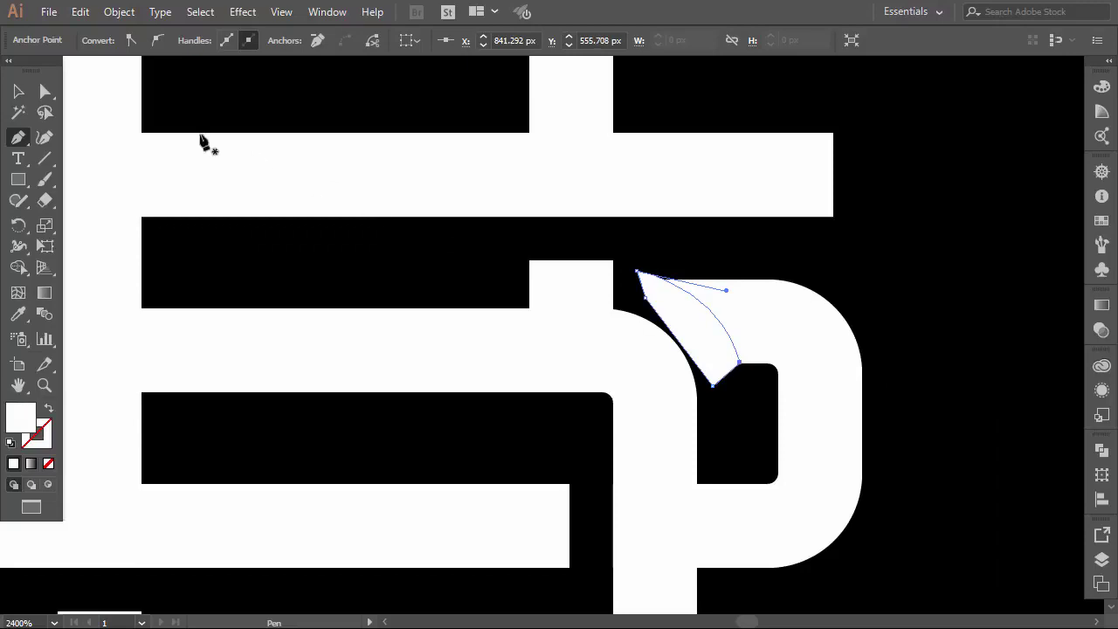
pyautogui.click(18, 91)
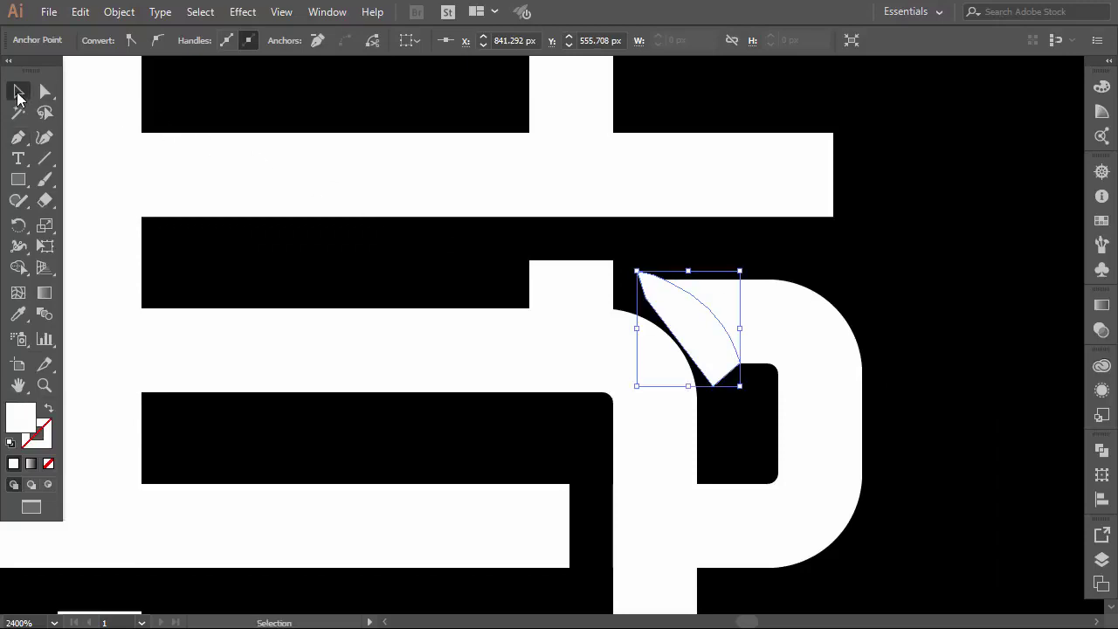
pyautogui.click(950, 358)
# Subtract the curved shape from the monogram with Pathfinder's Minus Front and deselect the result
pyautogui.click(711, 335)
pyautogui.keyDown('shift'); pyautogui.click(801, 325); pyautogui.keyUp('shift')
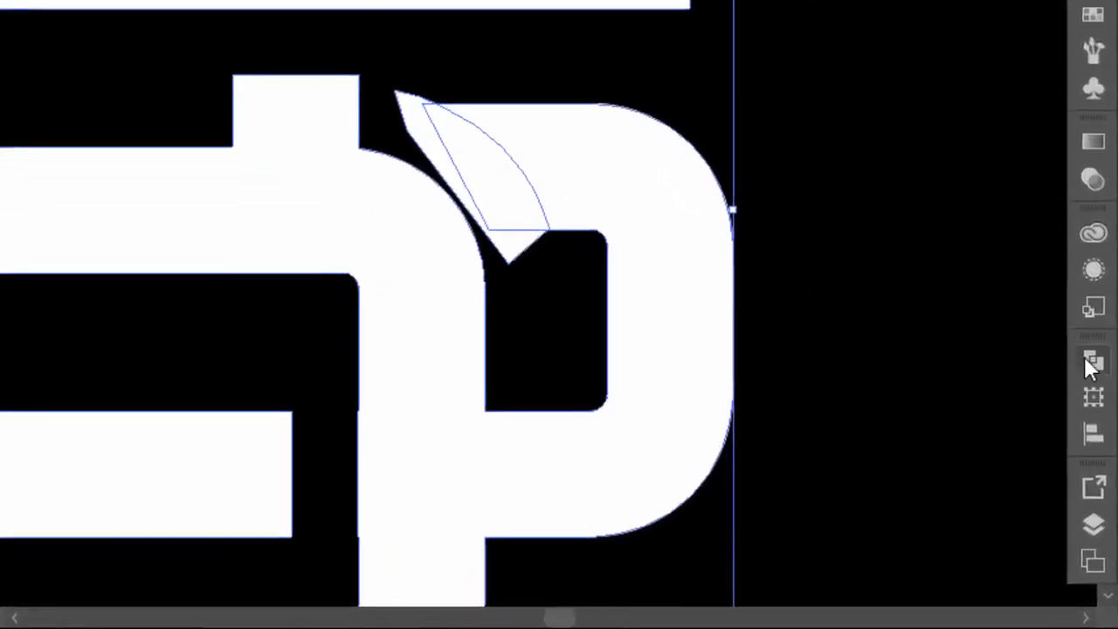
pyautogui.click(1091, 360)
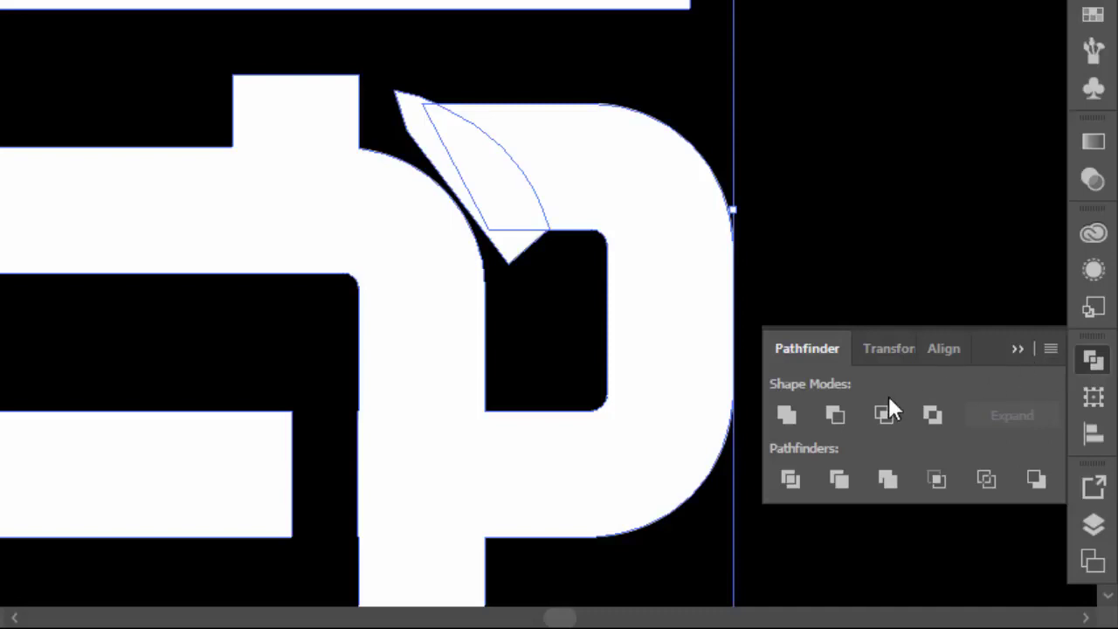
pyautogui.click(836, 415)
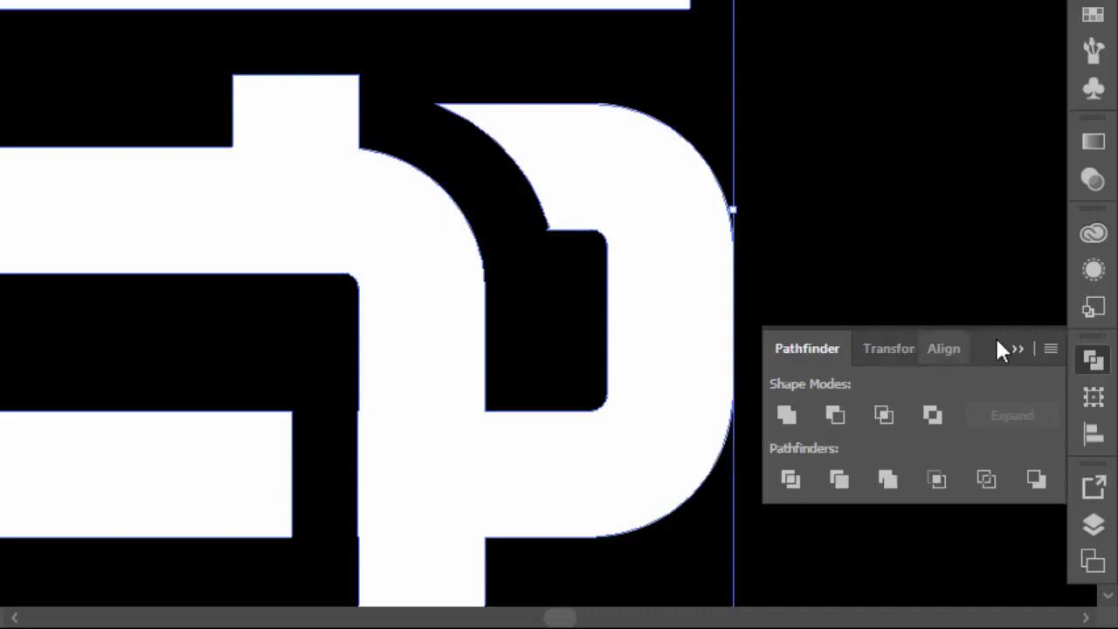
pyautogui.click(1015, 349)
pyautogui.click(860, 275)
# Draw a white serif rectangle about 3.5 px wide against the left end of the B's top bar
pyautogui.scroll(-1, 740, 208)
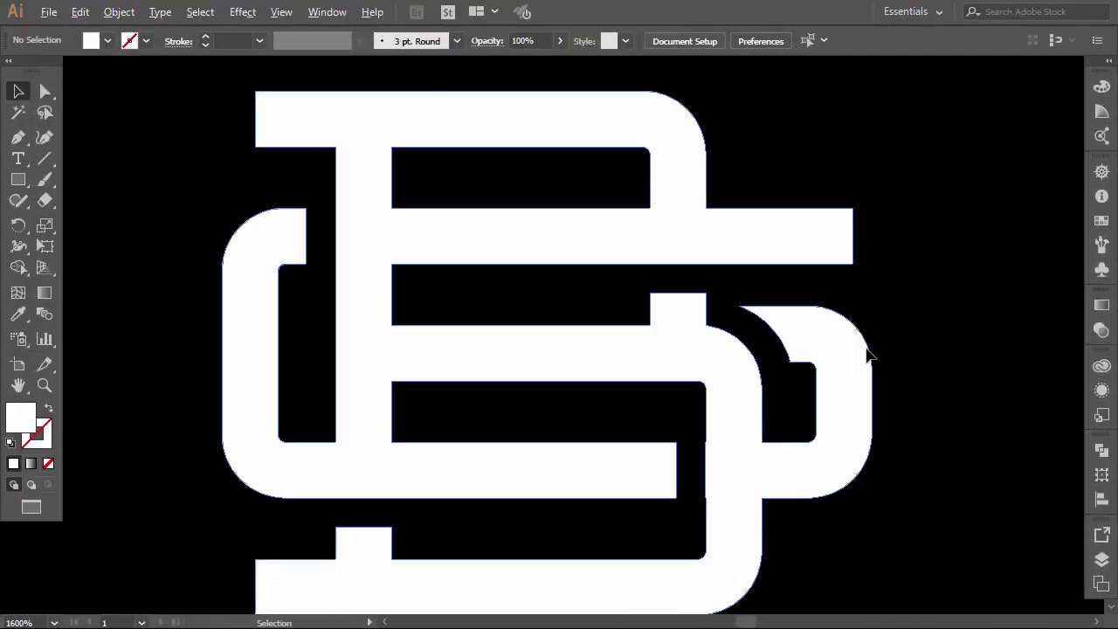
pyautogui.scroll(-2, 869, 354)
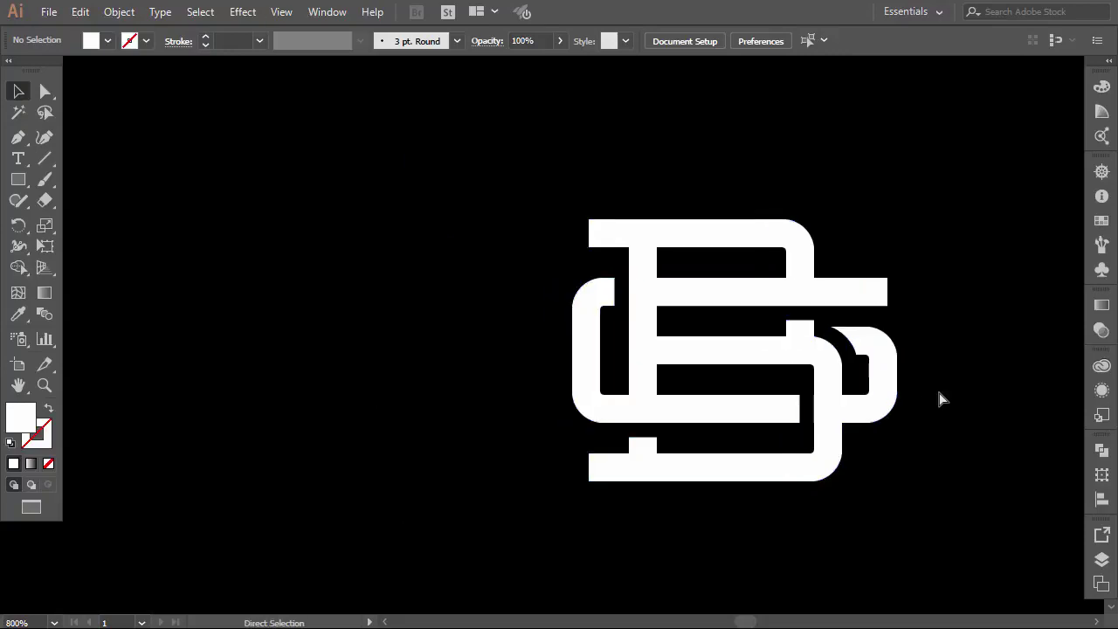
pyautogui.hscroll(5, 928, 392)
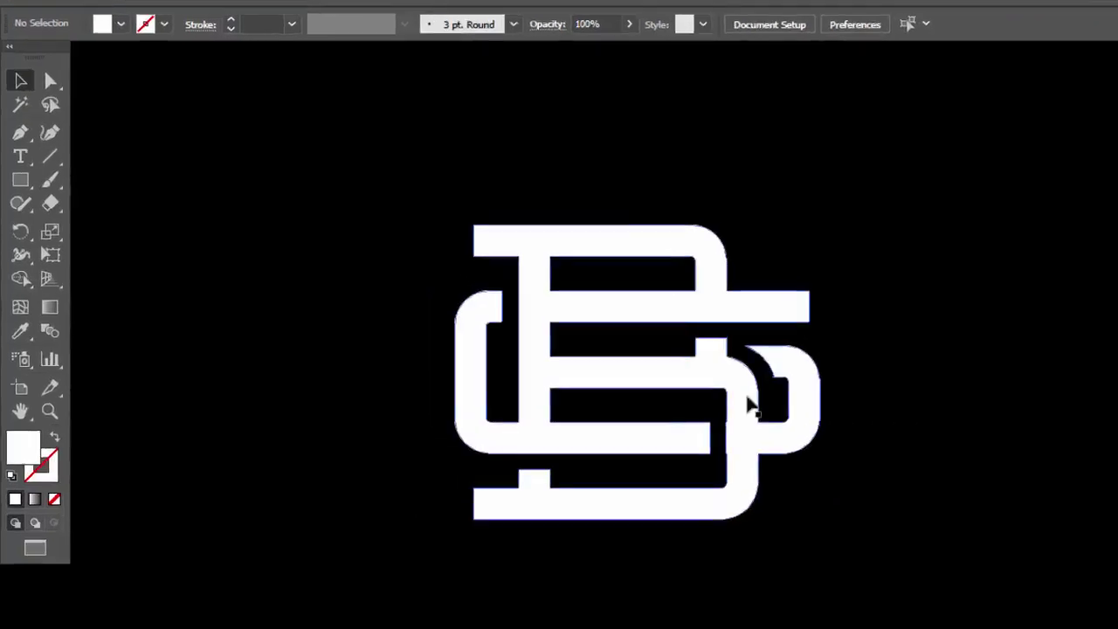
pyautogui.click(21, 180)
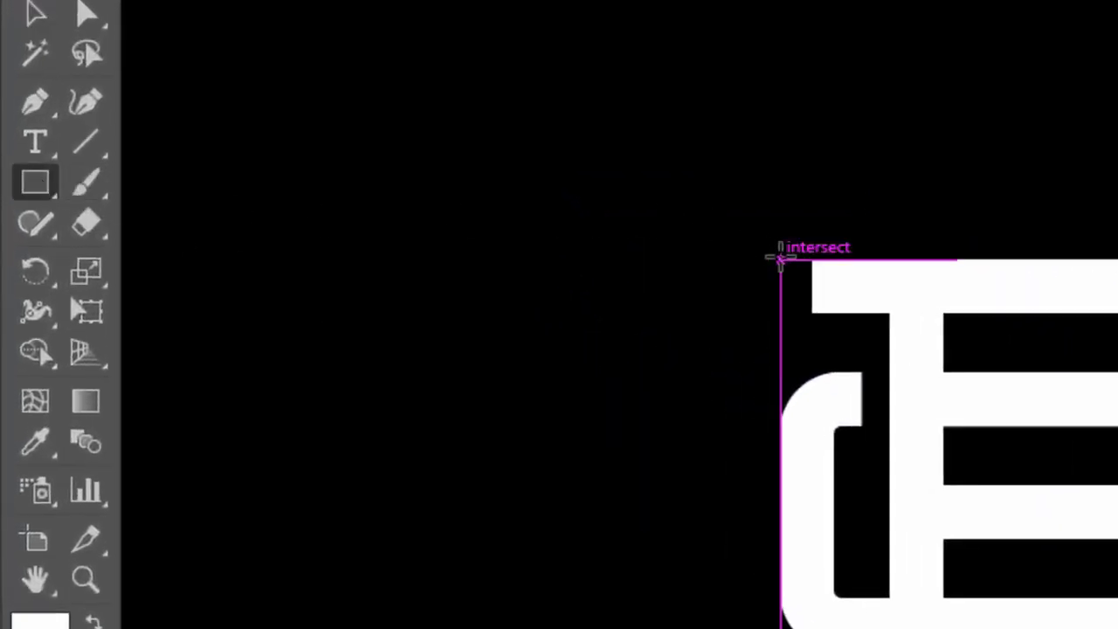
pyautogui.moveTo(807, 258); pyautogui.dragTo(809, 339)
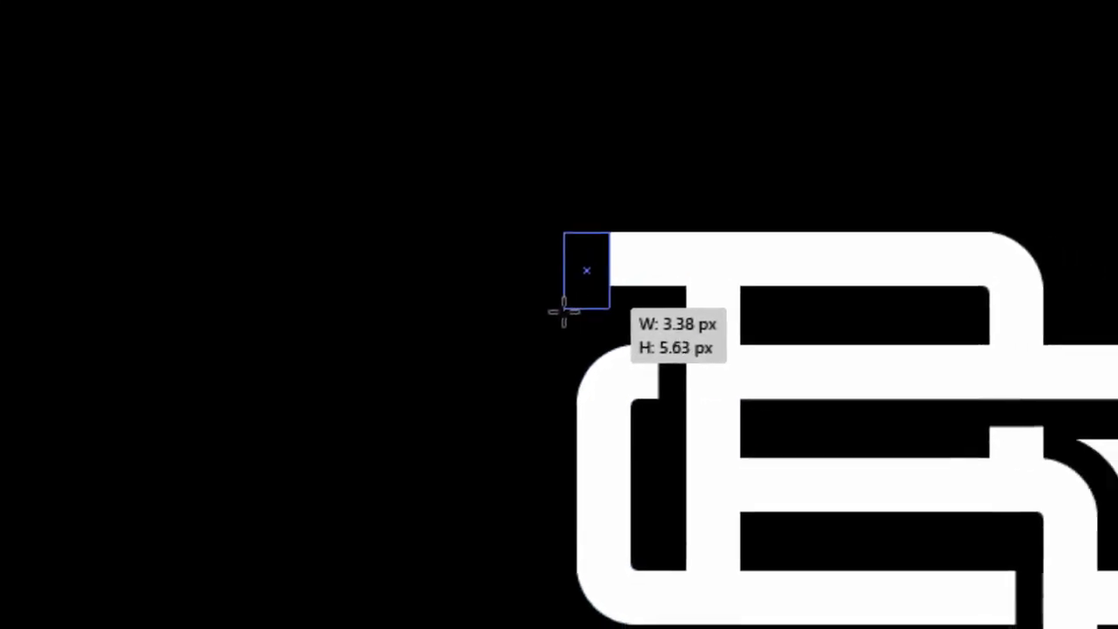
pyautogui.moveTo(563, 311); pyautogui.dragTo(561, 315)
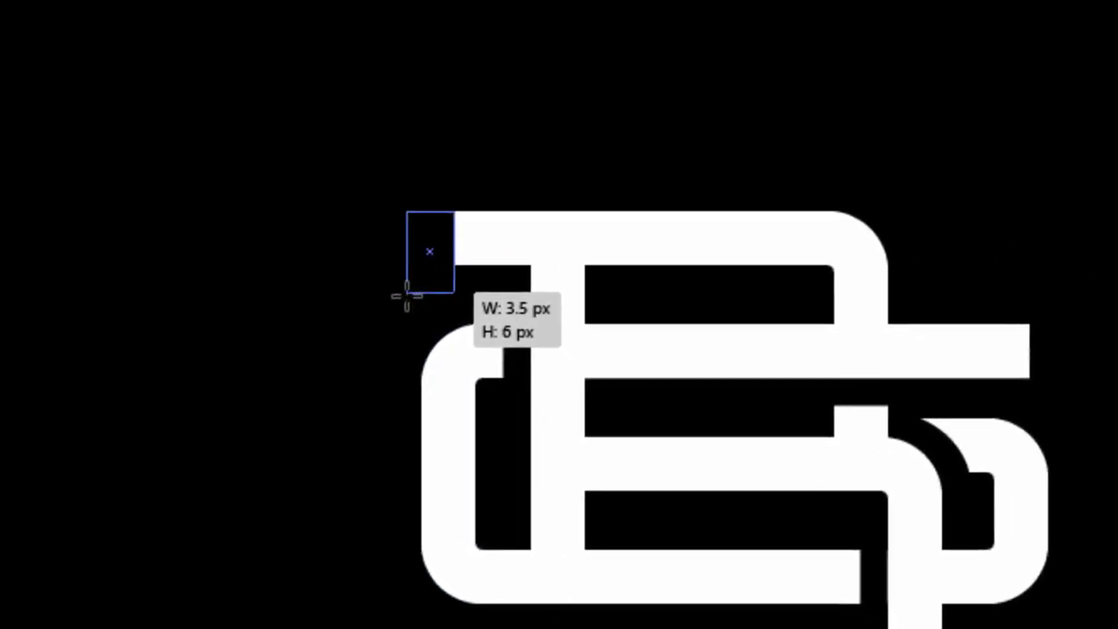
pyautogui.moveTo(406, 296); pyautogui.dragTo(407, 303)
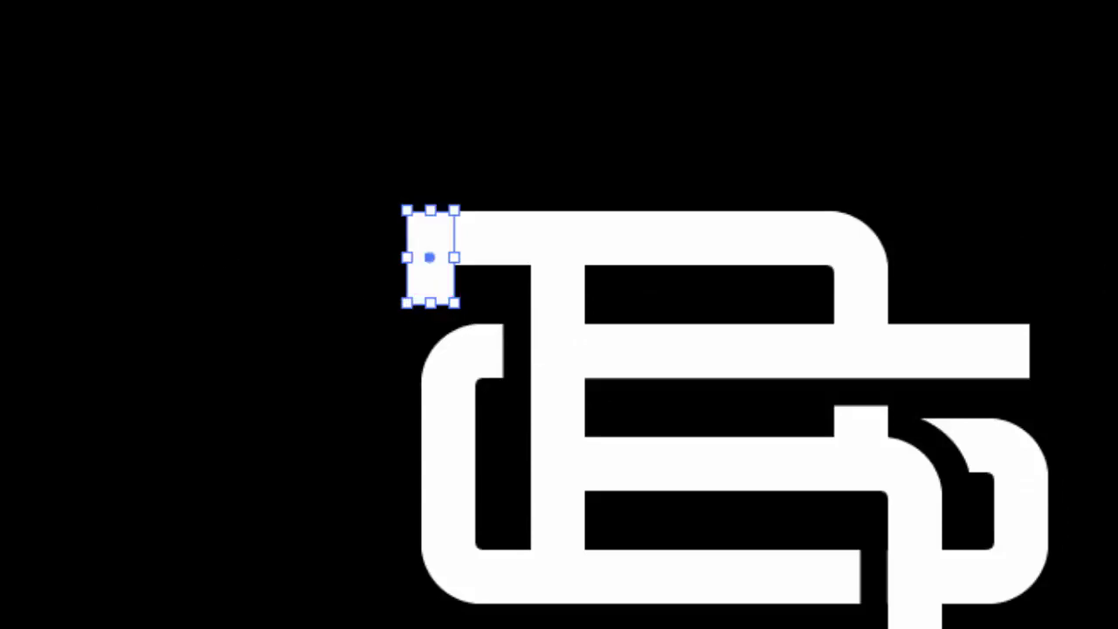
pyautogui.click(386, 257)
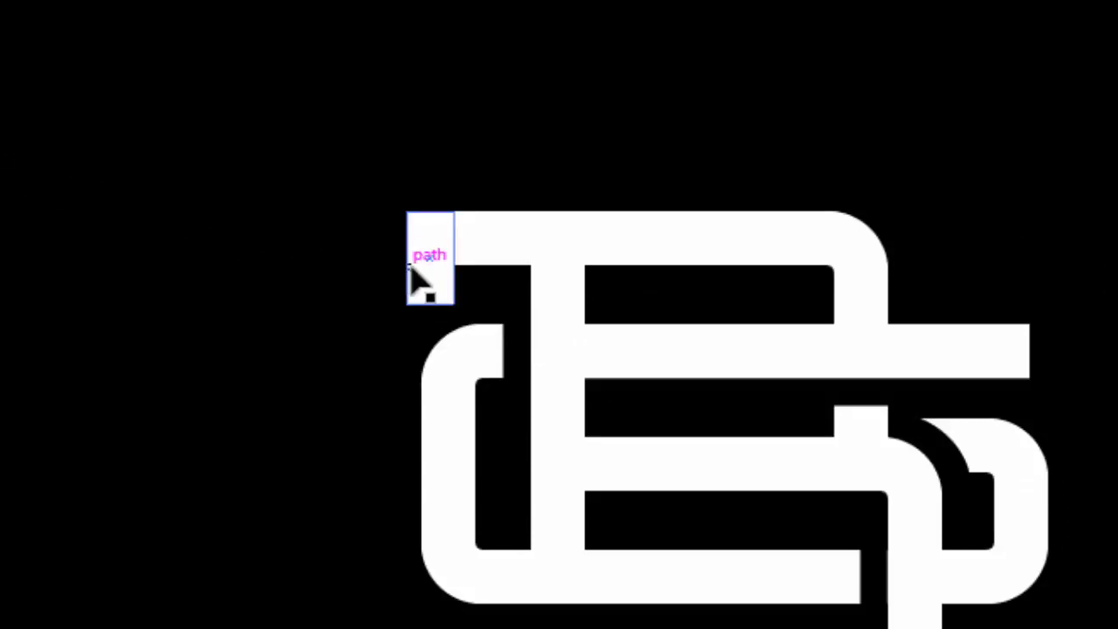
# Centre the serif rectangle vertically on the B's top bar and put a copy at the left end of the bottom bar
pyautogui.moveTo(410, 265); pyautogui.dragTo(415, 455)
pyautogui.click(225, 232)
pyautogui.click(511, 568)
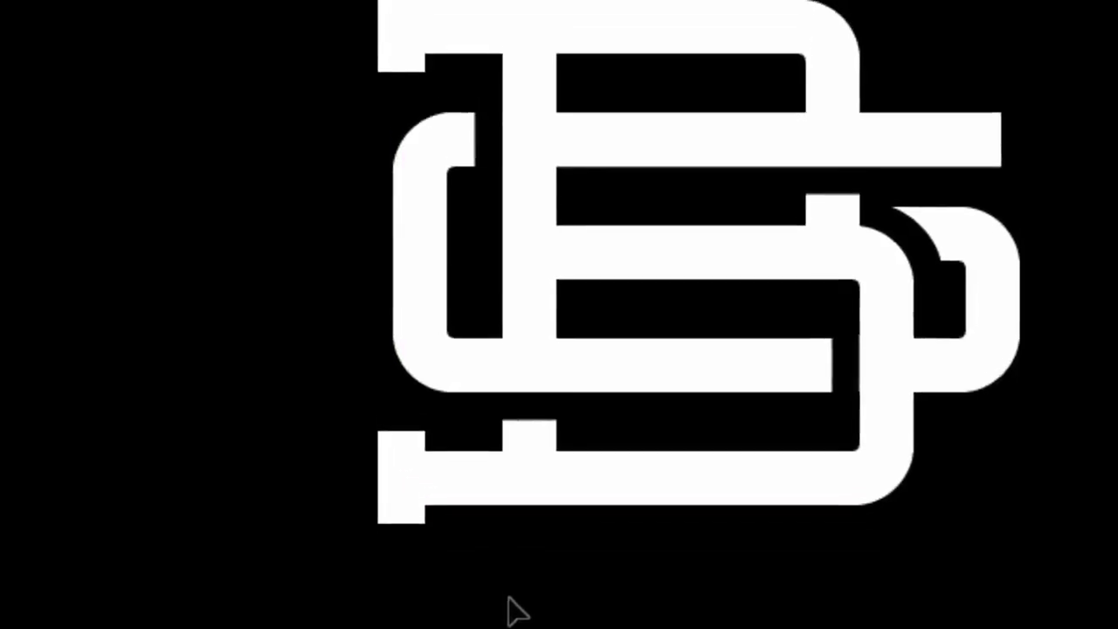
# Place a copy of the serif rectangle at the right end of the G's crossbar, vertically centred on the bar
pyautogui.moveTo(419, 162); pyautogui.dragTo(772, 271)
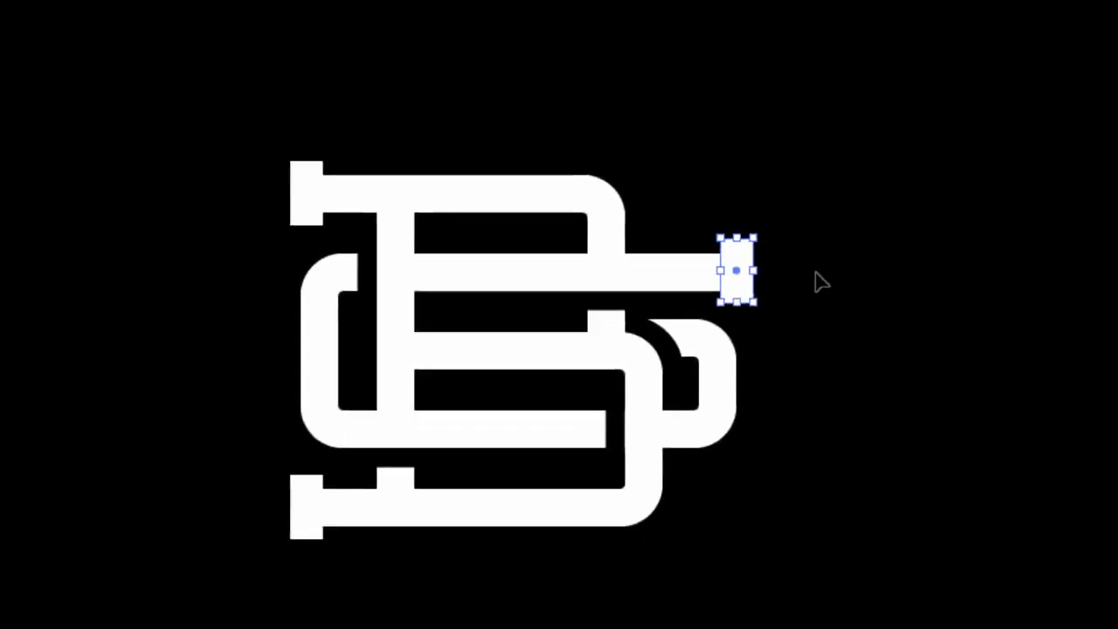
pyautogui.click(805, 221)
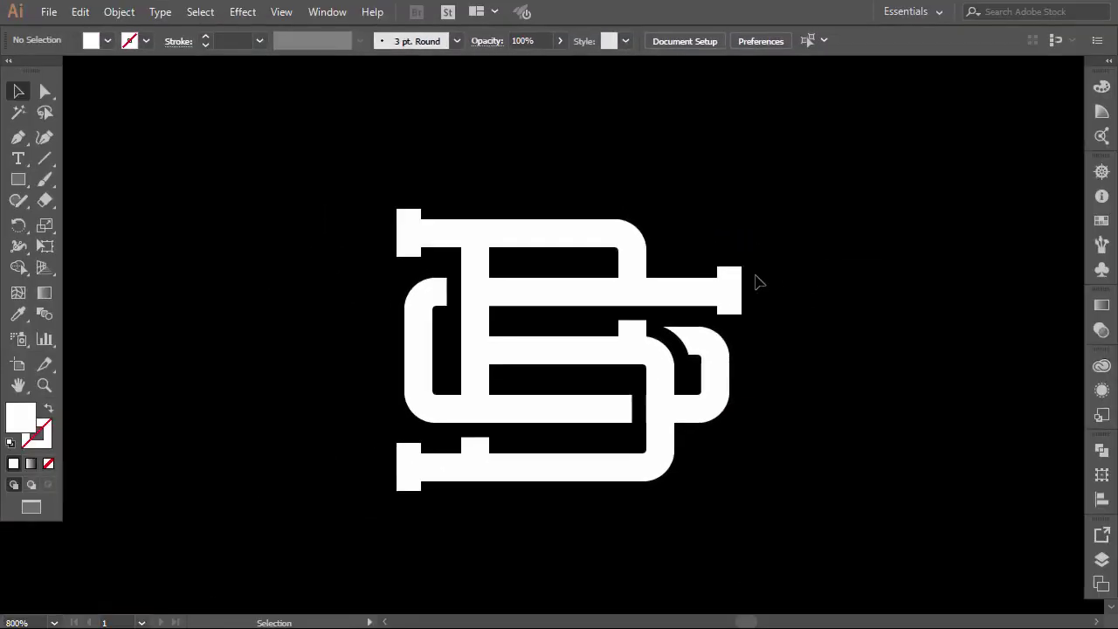
pyautogui.click(732, 290)
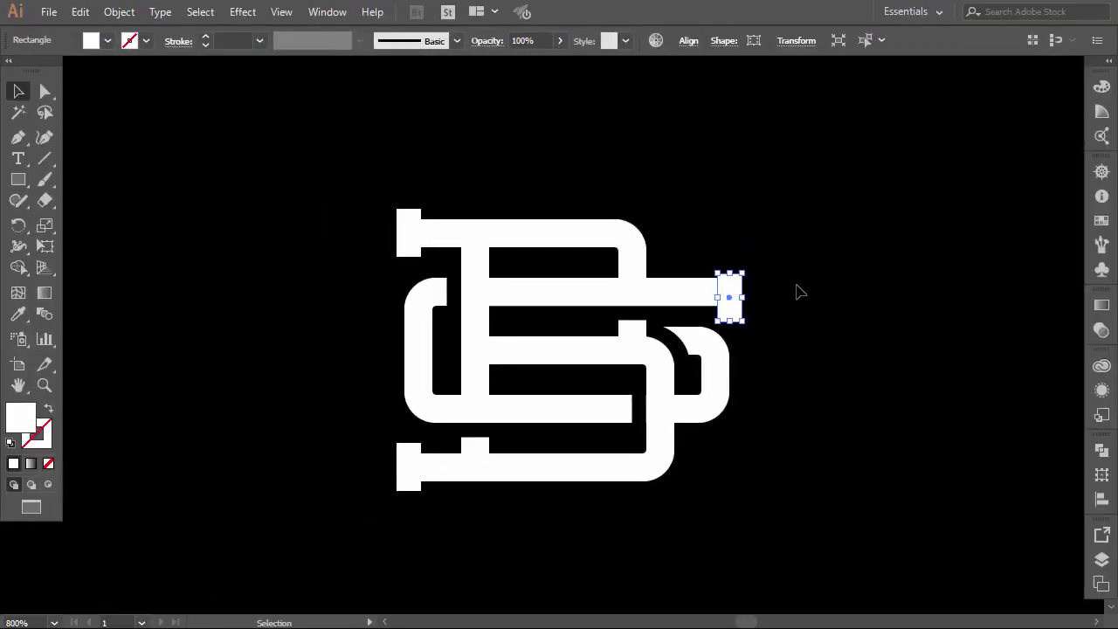
pyautogui.click(800, 291)
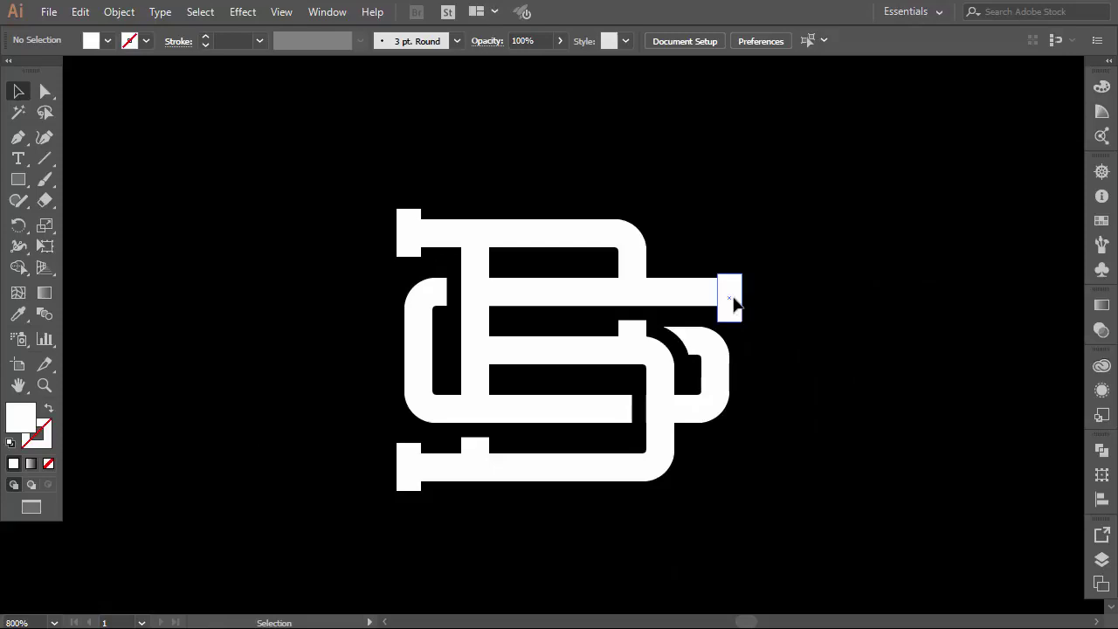
pyautogui.moveTo(733, 302); pyautogui.dragTo(731, 296)
pyautogui.click(826, 313)
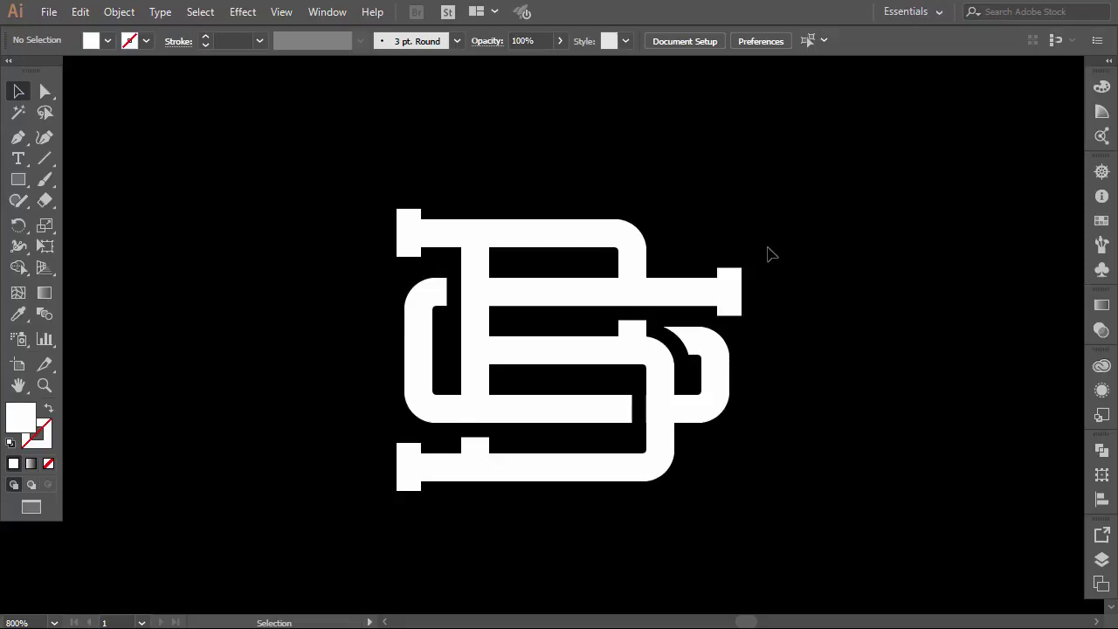
# Shorten the G's crossbar by nudging its end points and the attached serif left, in line with the hook's outer edge
pyautogui.click(53, 90)
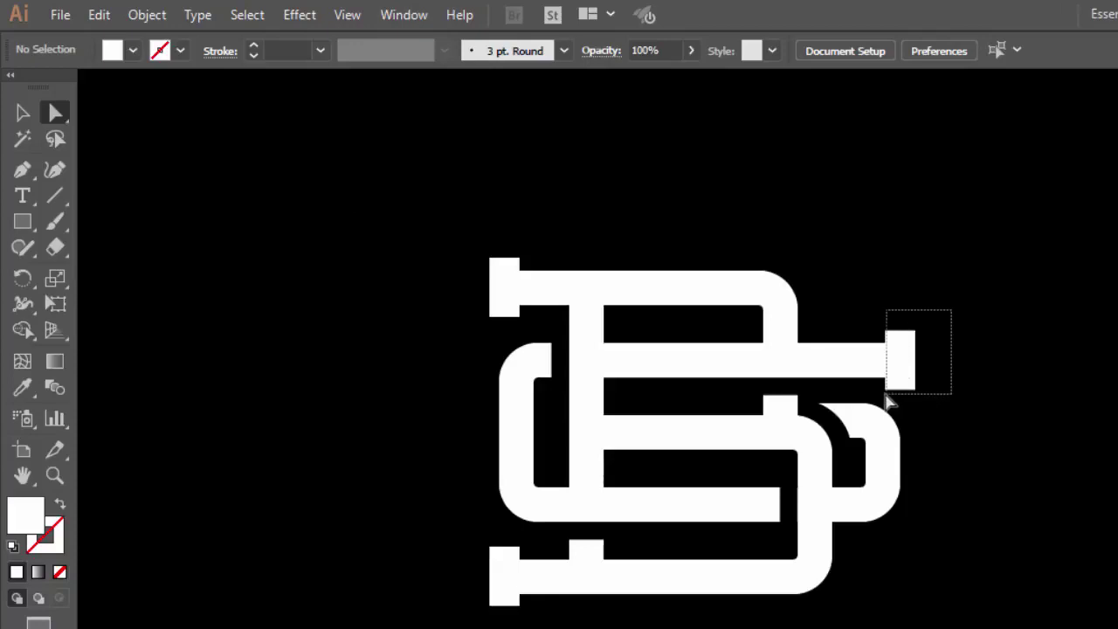
pyautogui.moveTo(889, 401); pyautogui.dragTo(873, 397)
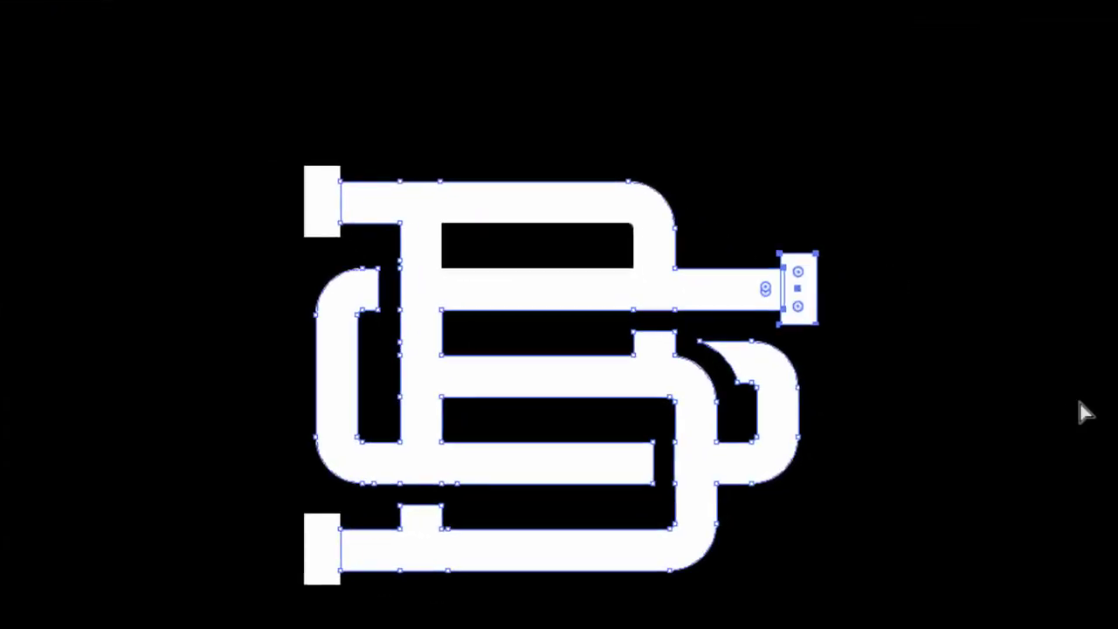
pyautogui.press('Left')
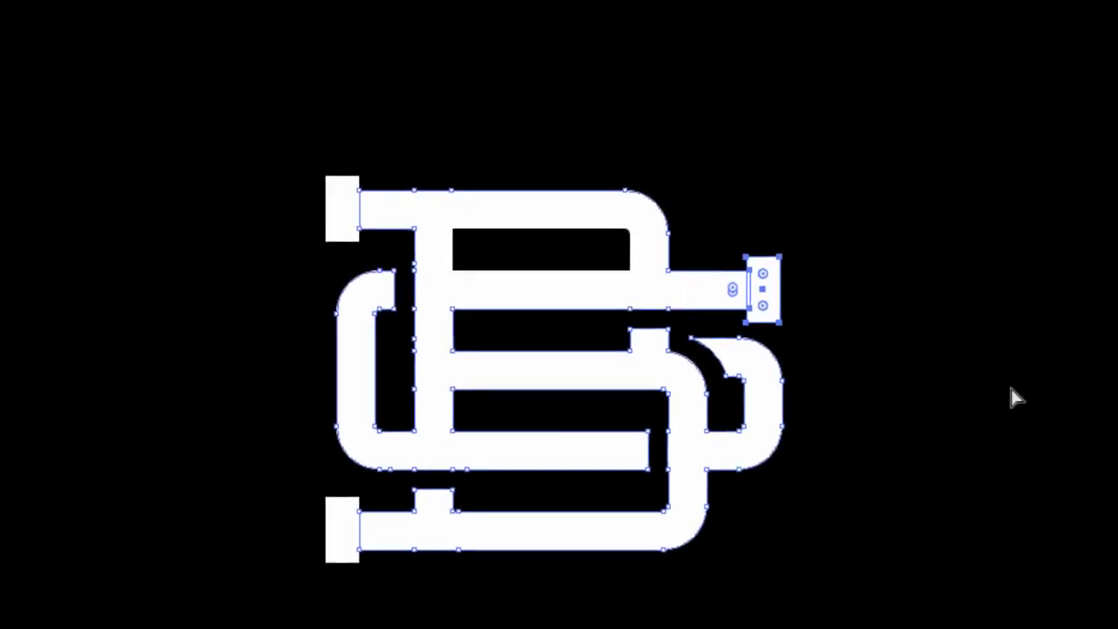
pyautogui.click(1069, 403)
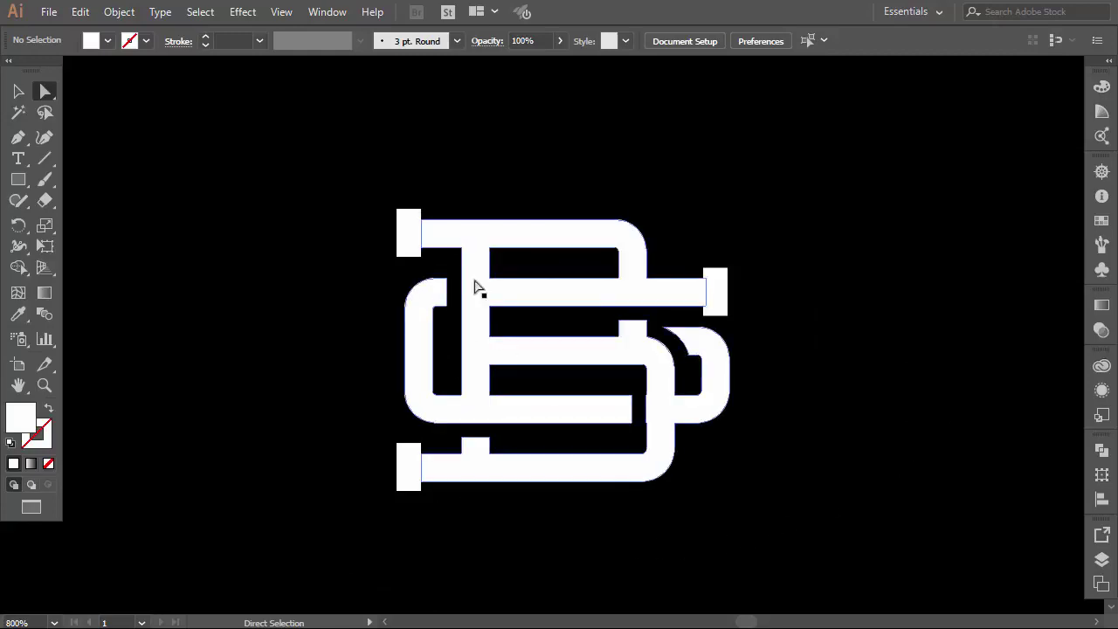
# Narrow the monogram by nudging all anchor points of its left half, including both left serifs, to the right
pyautogui.moveTo(474, 454); pyautogui.dragTo(545, 565)
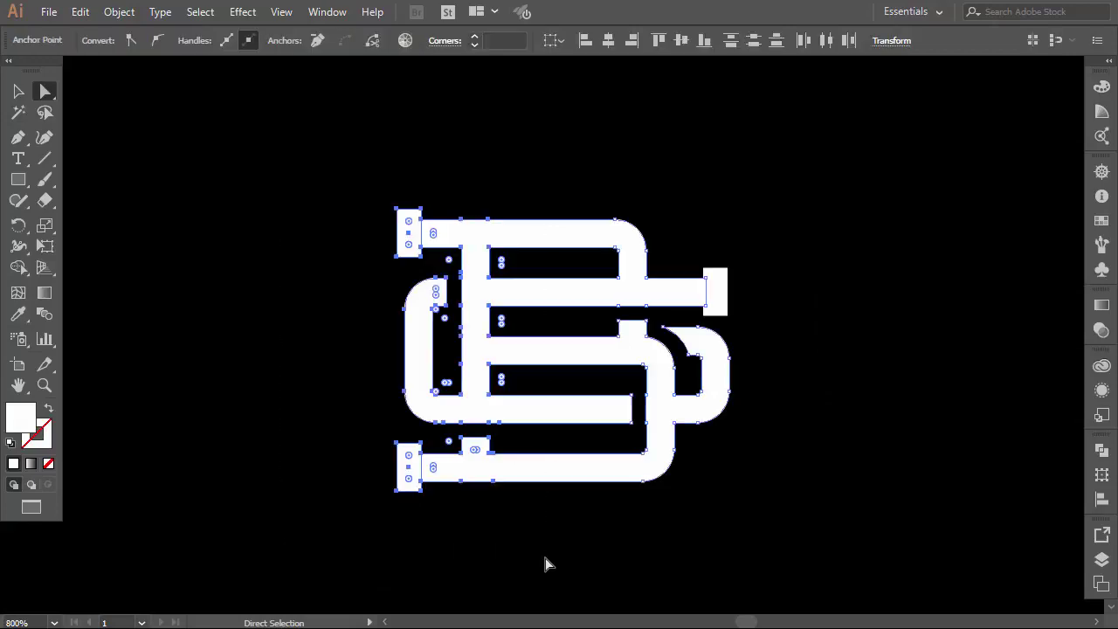
pyautogui.press('Right')
pyautogui.press('Right')
pyautogui.press('Right')
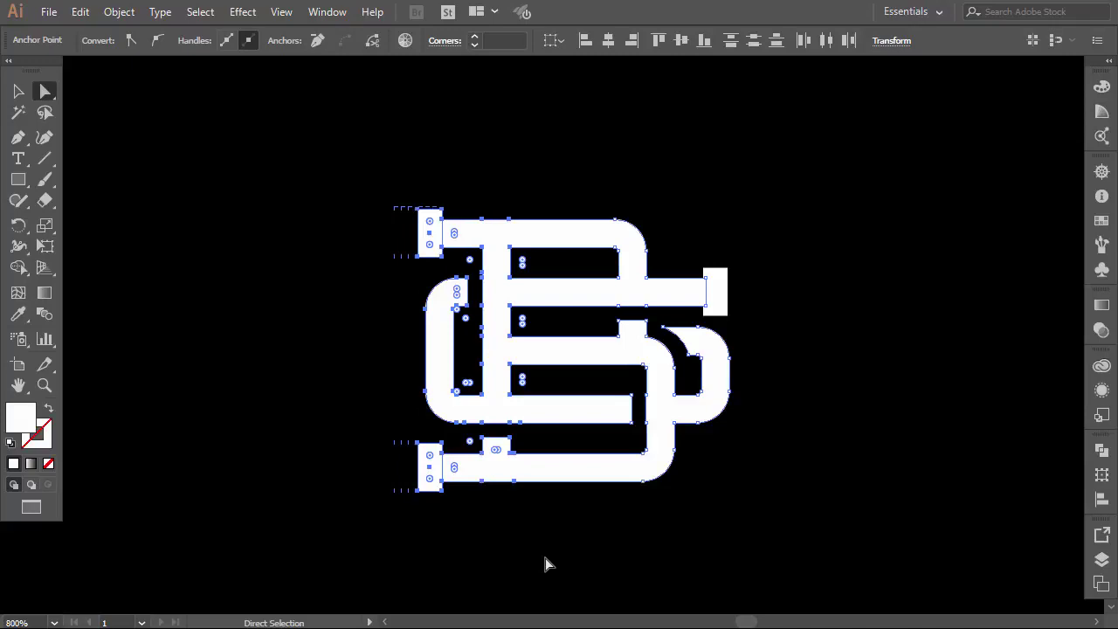
pyautogui.click(544, 563)
# Merge the monogram and its three serif rectangles into one shape with Pathfinder's Unite and deselect it
pyautogui.click(29, 96)
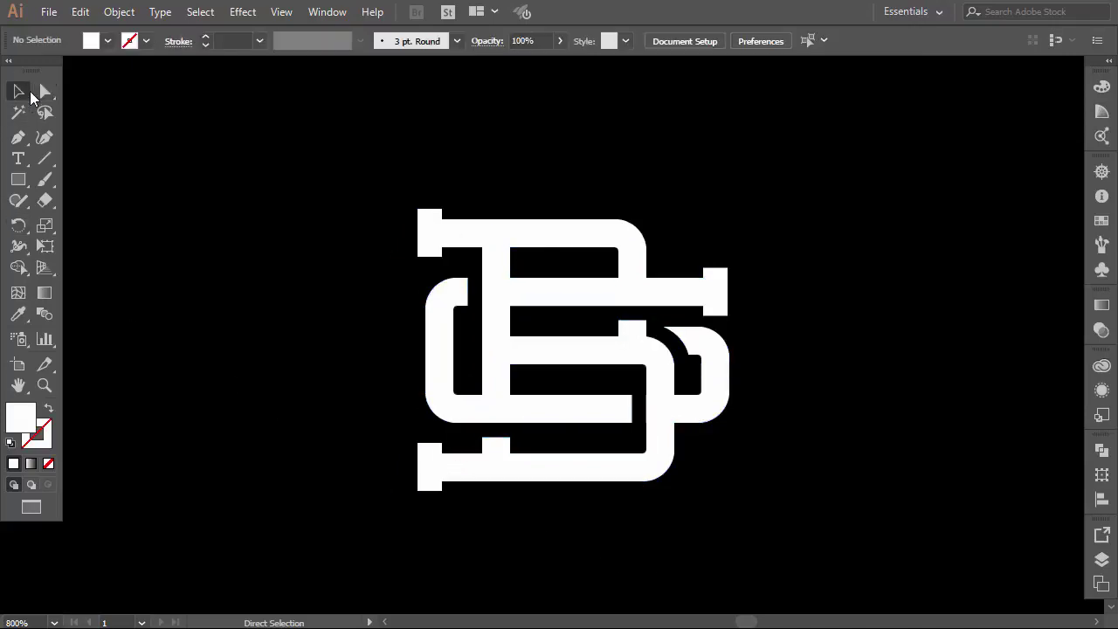
pyautogui.moveTo(716, 479); pyautogui.dragTo(827, 546)
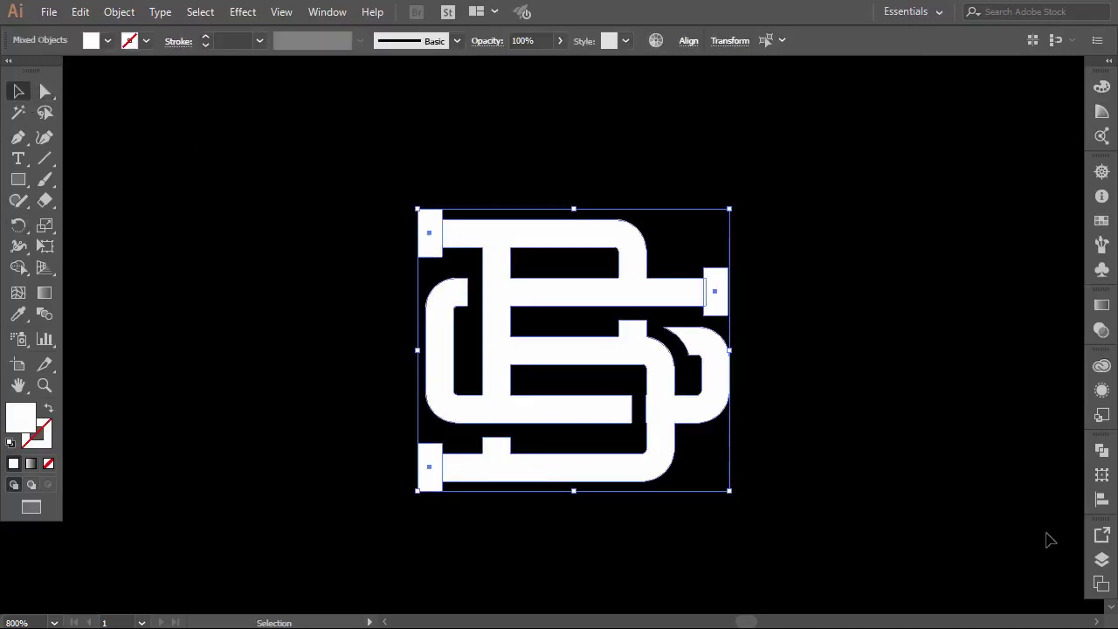
pyautogui.click(1102, 450)
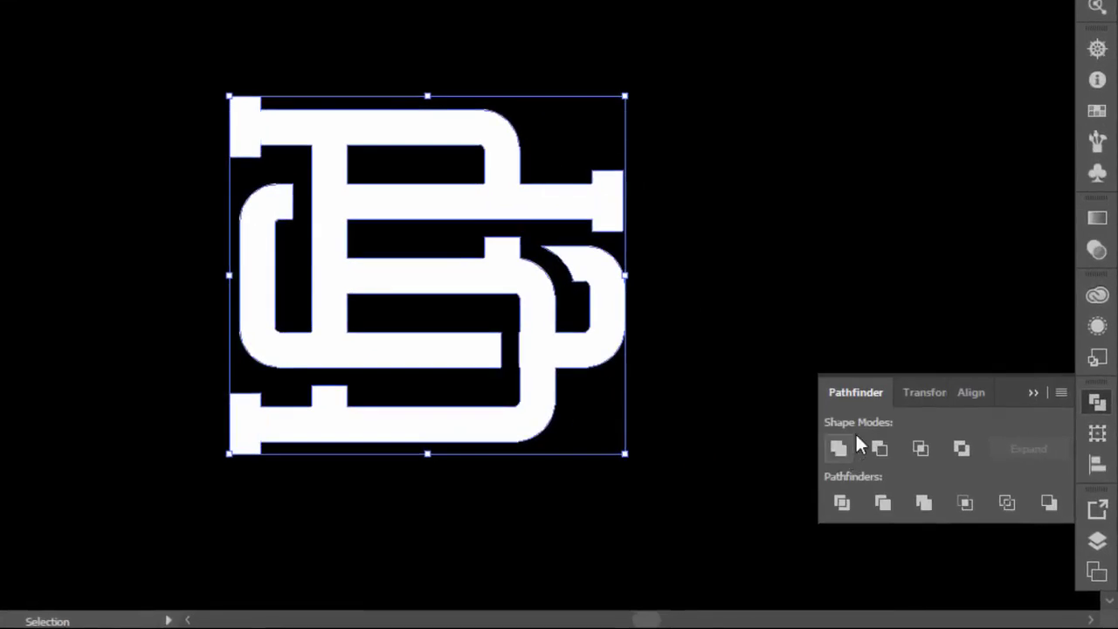
pyautogui.click(1026, 391)
pyautogui.click(839, 383)
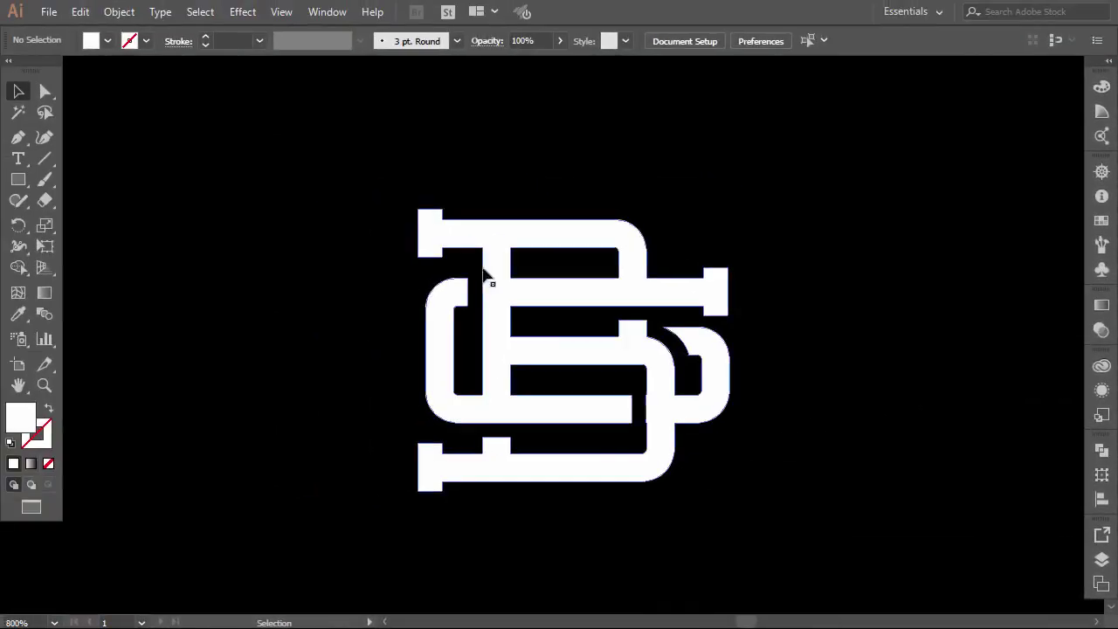
# Scale the merged monogram down proportionally about its centre and move it to the right on the canvas
pyautogui.click(717, 349)
pyautogui.moveTo(726, 212); pyautogui.dragTo(693, 242)
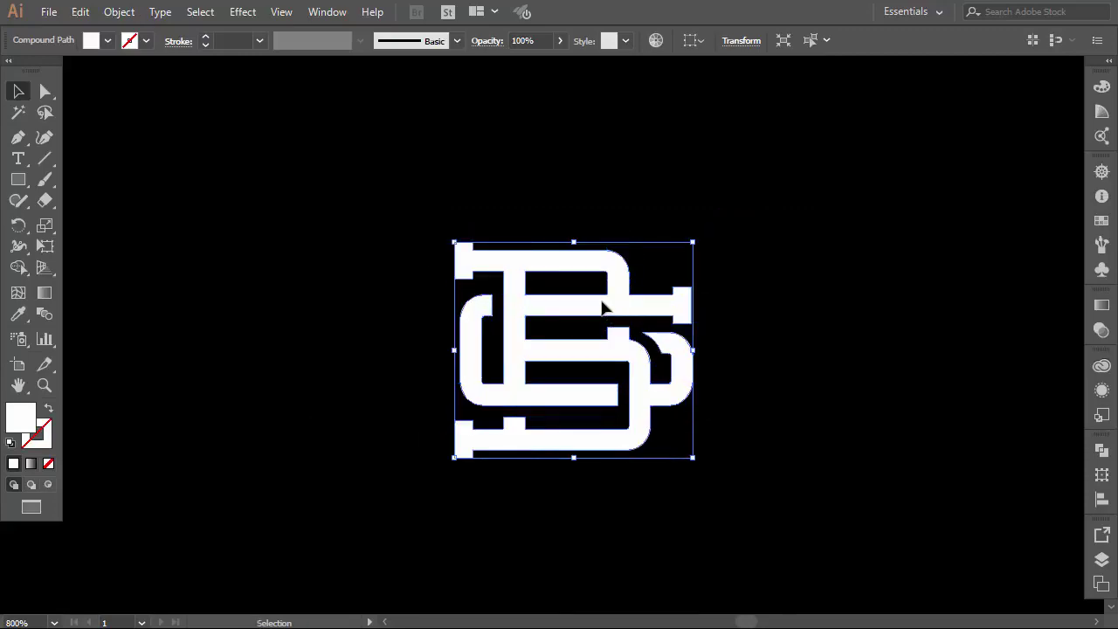
pyautogui.moveTo(602, 307); pyautogui.dragTo(654, 321)
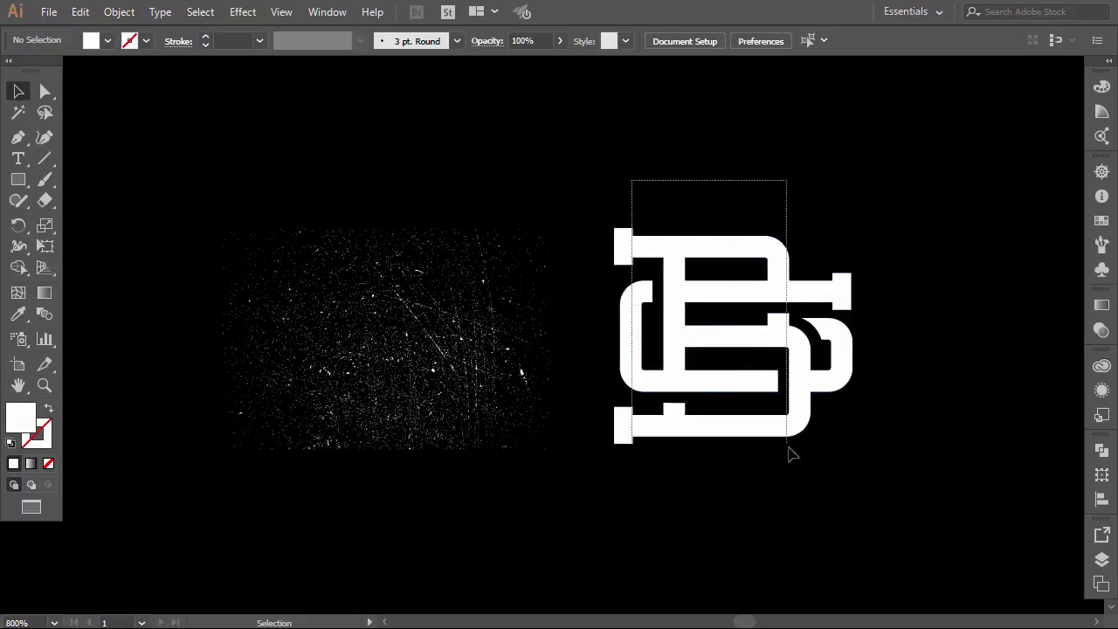
# Select the monogram and make an opacity mask for it in the Transparency settings
pyautogui.click(788, 448)
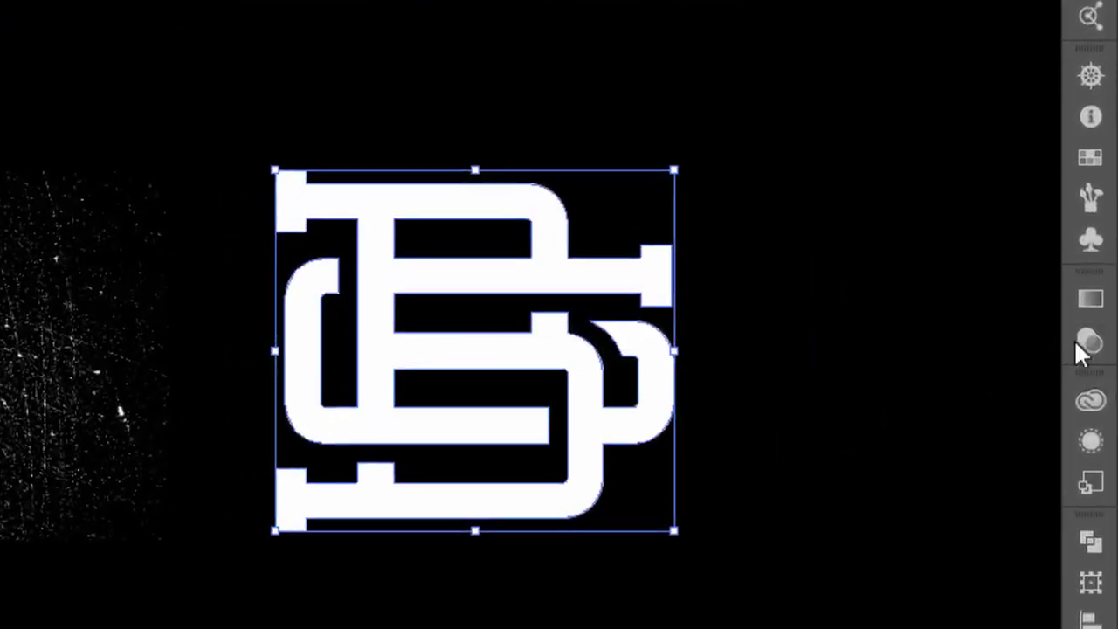
pyautogui.click(1087, 342)
pyautogui.click(1043, 288)
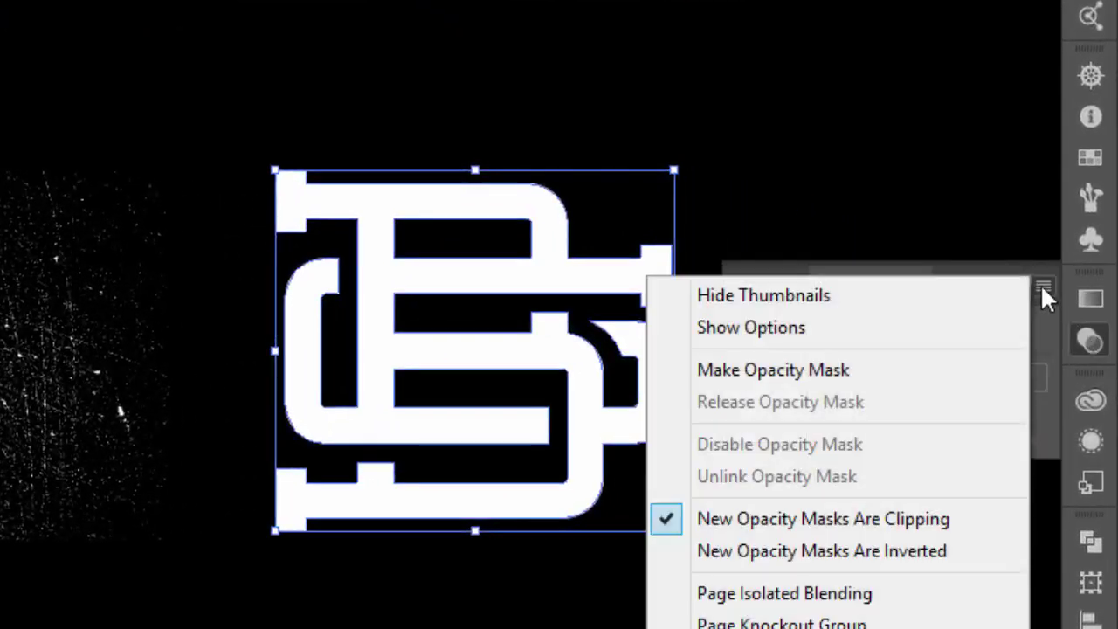
pyautogui.click(827, 371)
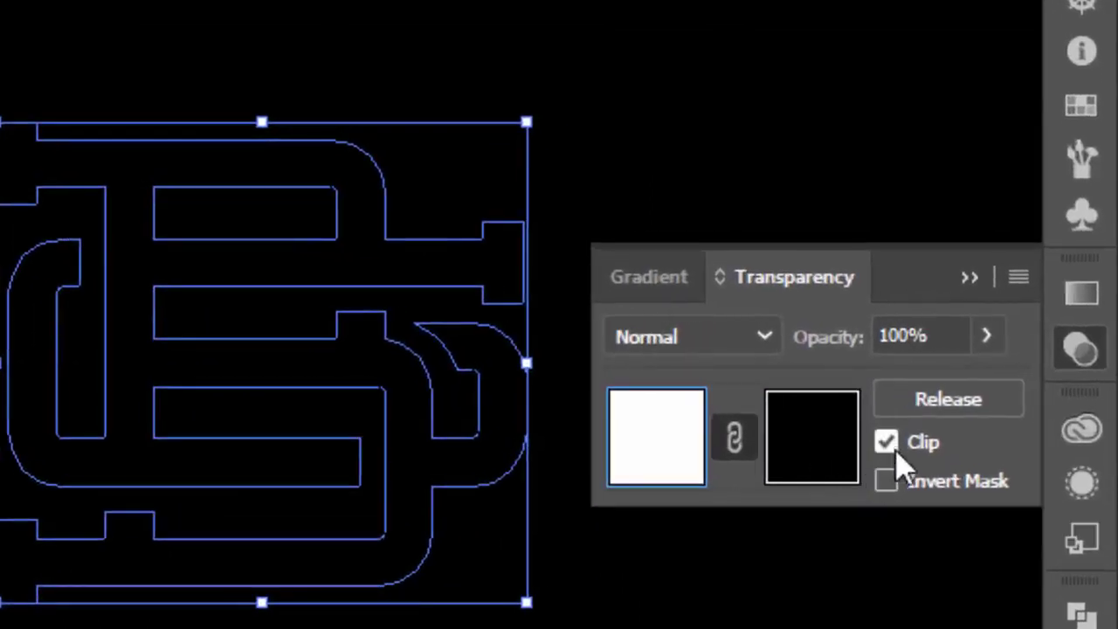
# Turn off Clip and turn on Invert Mask for the monogram's opacity mask, and cut the grunge texture from the canvas
pyautogui.click(887, 442)
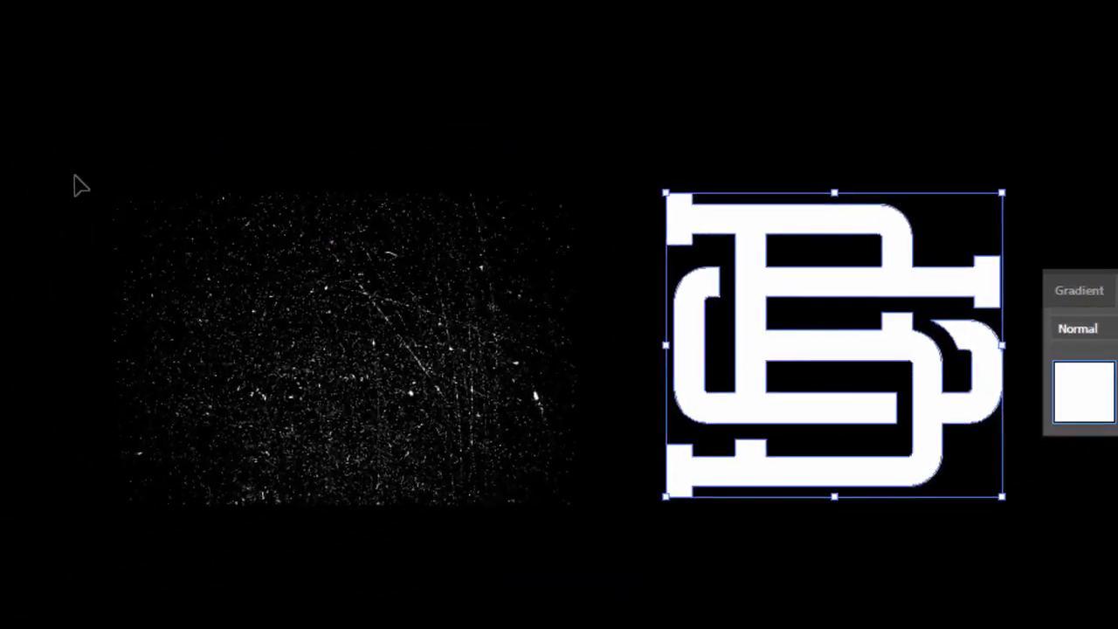
pyautogui.moveTo(75, 170); pyautogui.dragTo(568, 511)
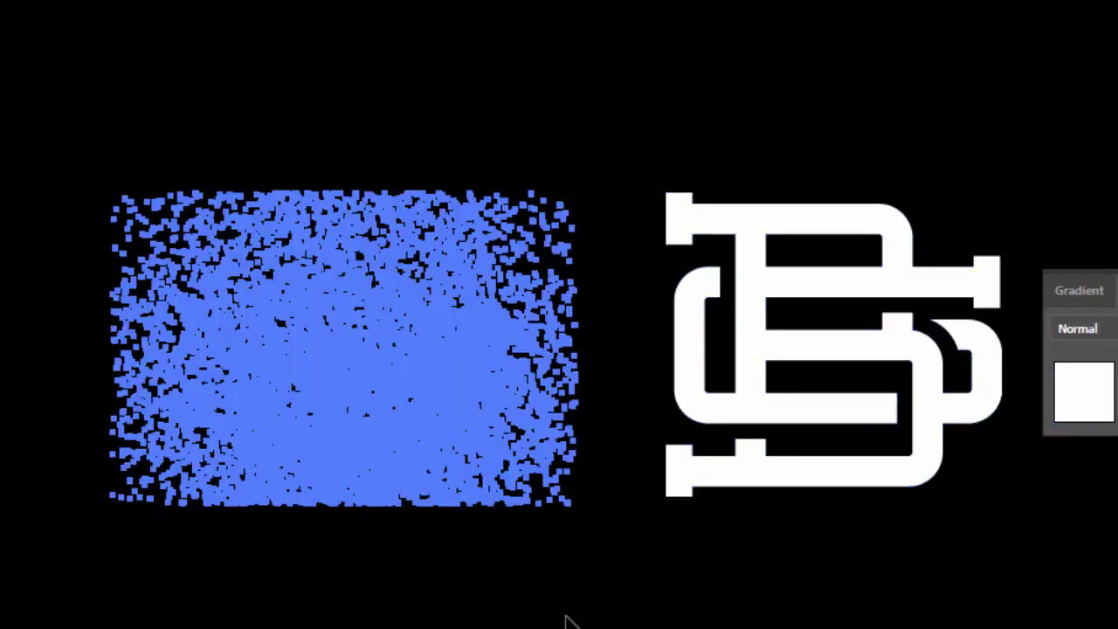
pyautogui.press('Delete')
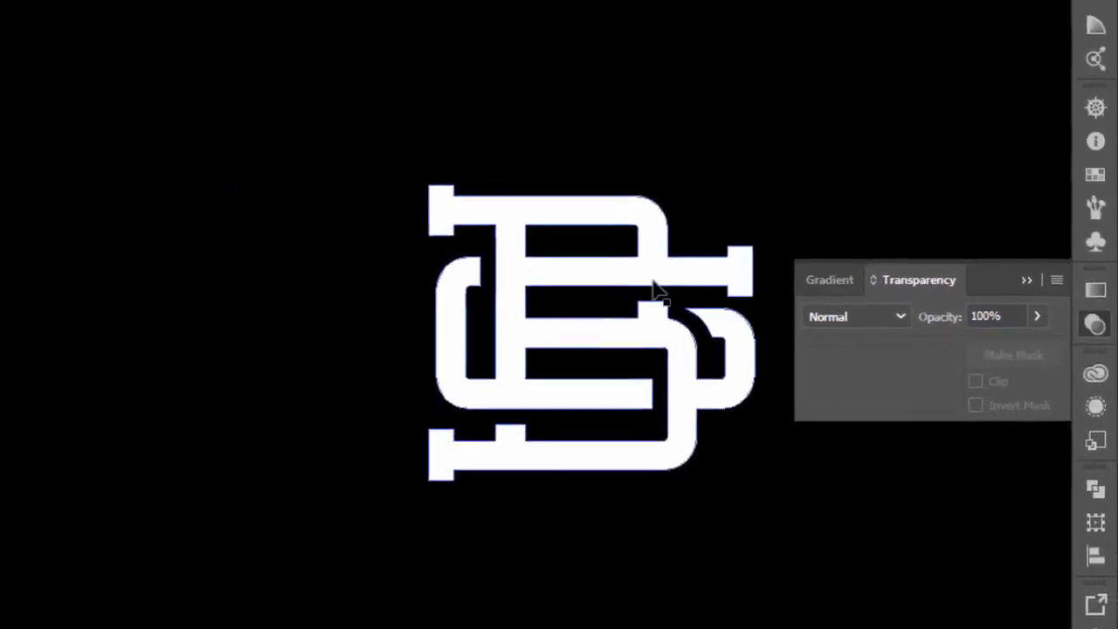
# Move the monogram into the space left by the texture and scale it up slightly
pyautogui.moveTo(655, 288); pyautogui.dragTo(489, 280)
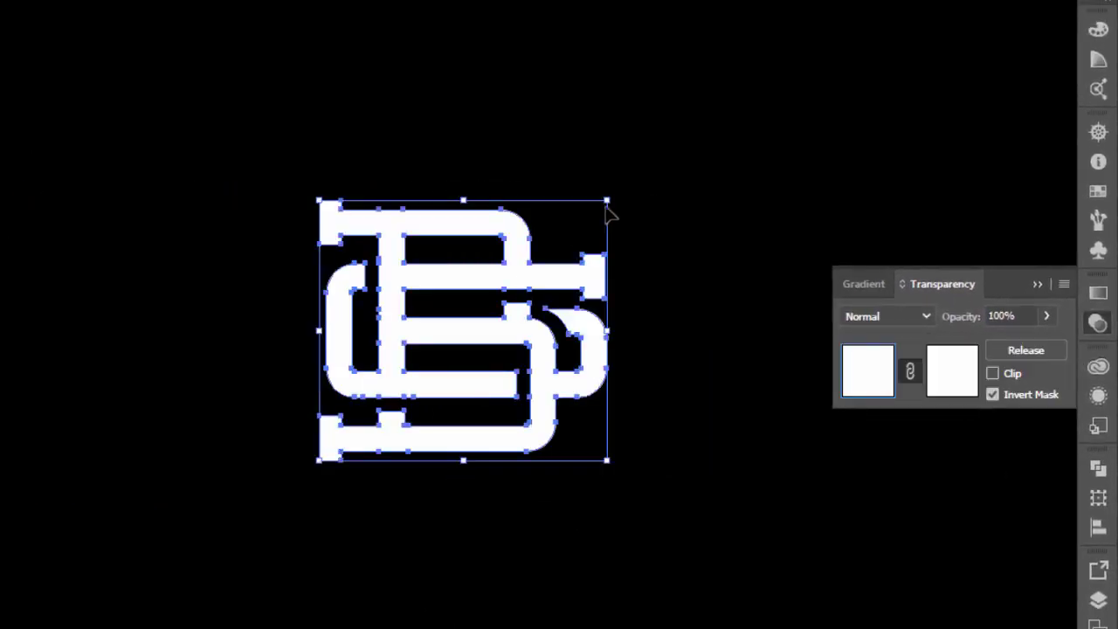
pyautogui.moveTo(612, 201); pyautogui.dragTo(624, 190)
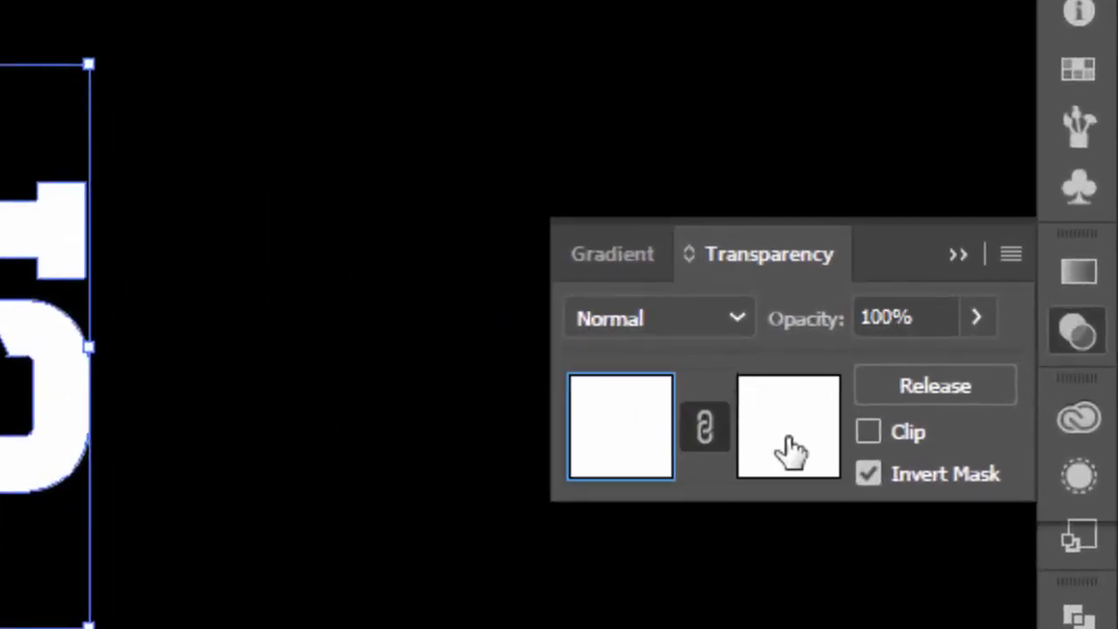
# Paste the grunge texture into the monogram's opacity mask and place it over the monogram
pyautogui.click(789, 443)
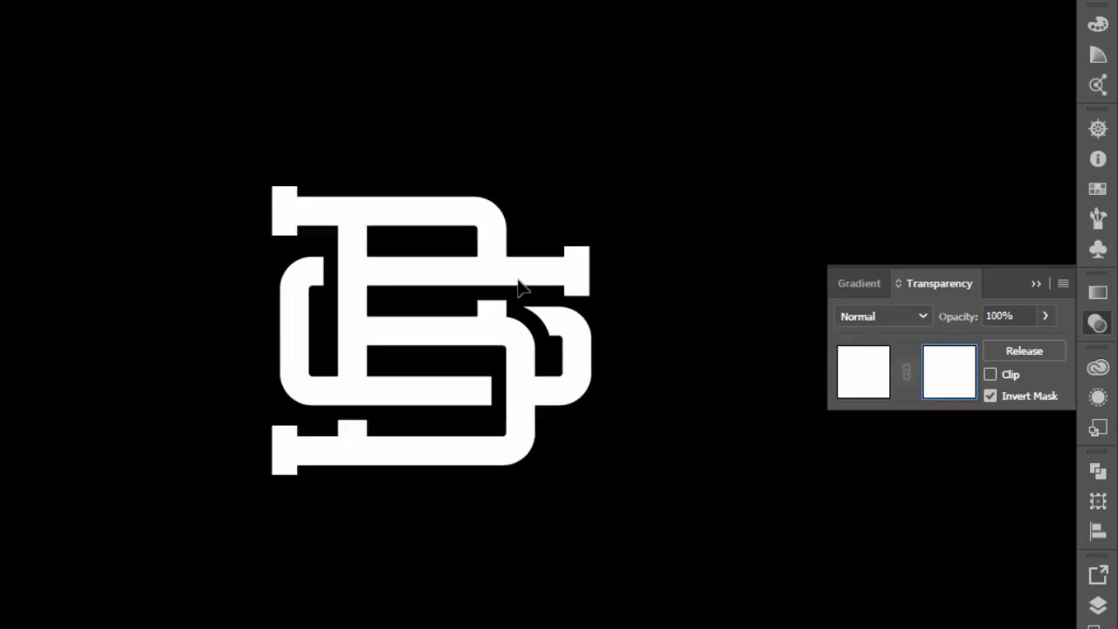
pyautogui.hotkey('ctrl', 'v')
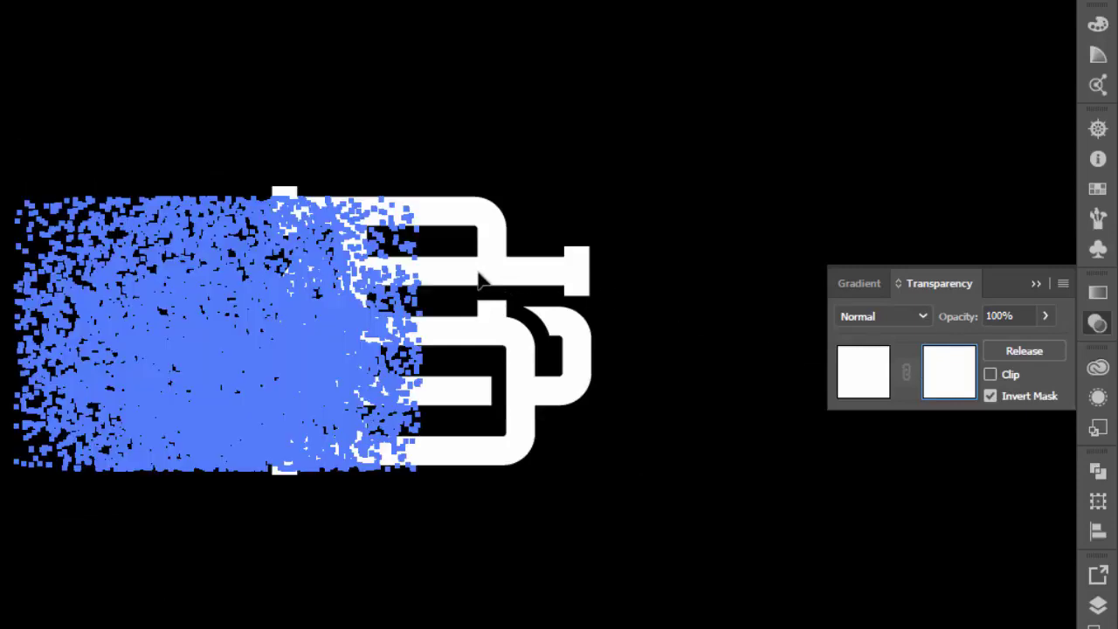
pyautogui.moveTo(223, 303); pyautogui.dragTo(398, 326)
pyautogui.moveTo(552, 397); pyautogui.dragTo(553, 399)
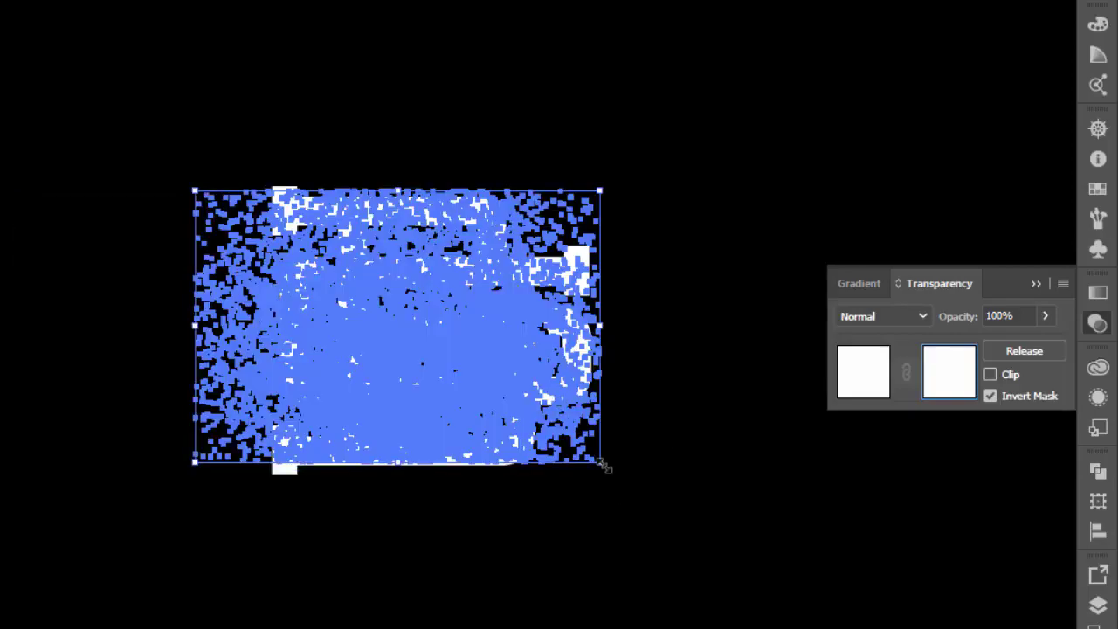
# Enlarge the grunge texture about its centre until it extends well beyond the monogram, and adjust its position over the letters
pyautogui.moveTo(602, 465); pyautogui.dragTo(871, 611)
pyautogui.scroll(1, 646, 354)
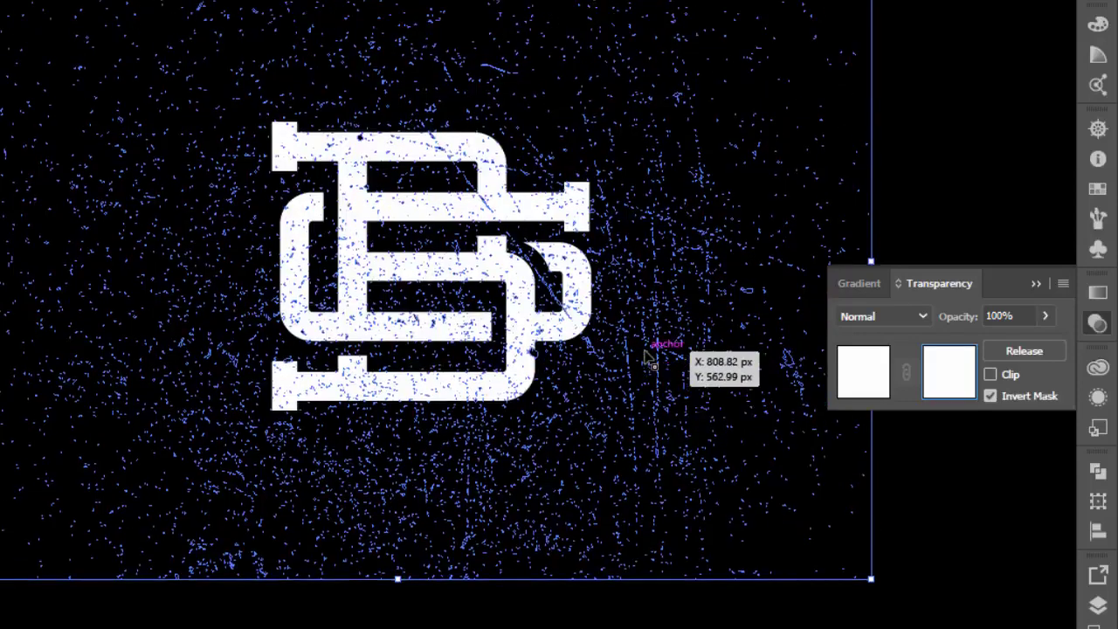
pyautogui.scroll(2, 651, 358)
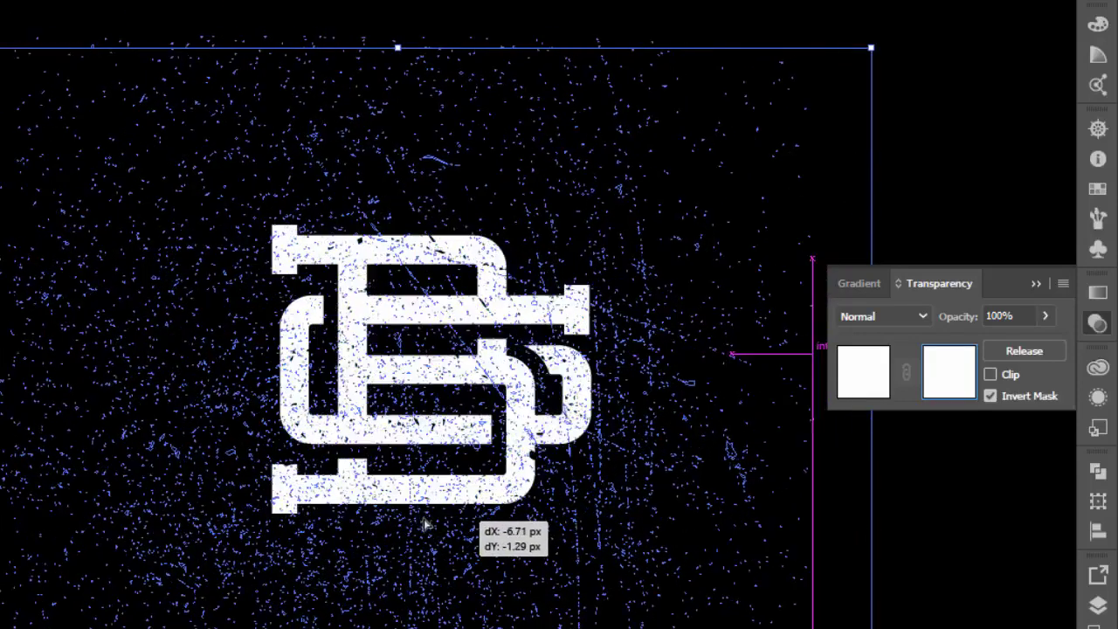